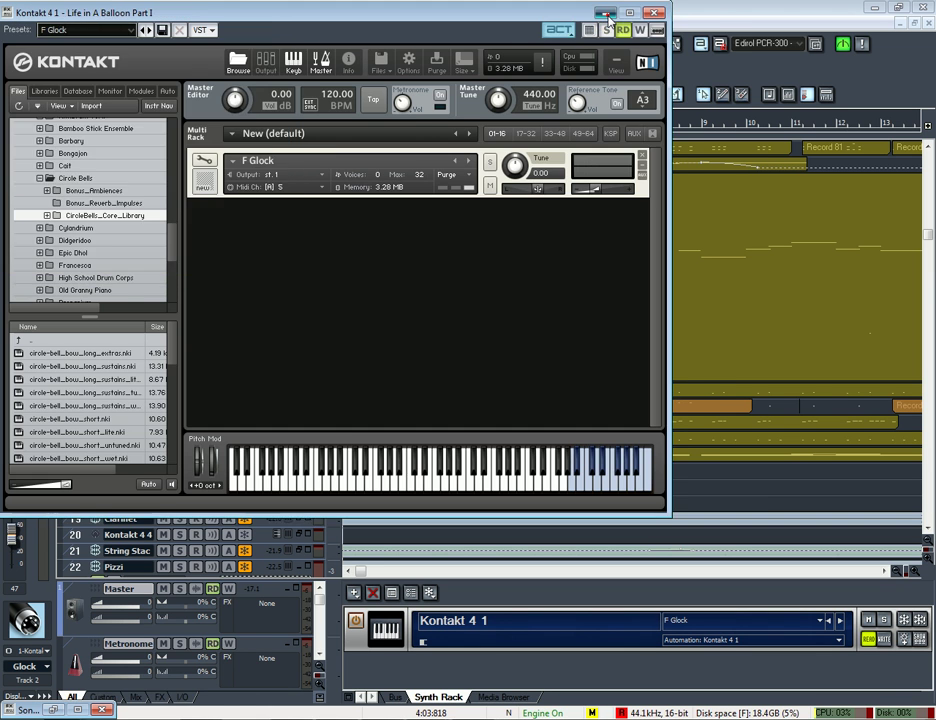
# Minimize the Kontakt window and the Pizzi, Mute tbone and String Stac reverb plug-in windows
pyautogui.click(226, 12)
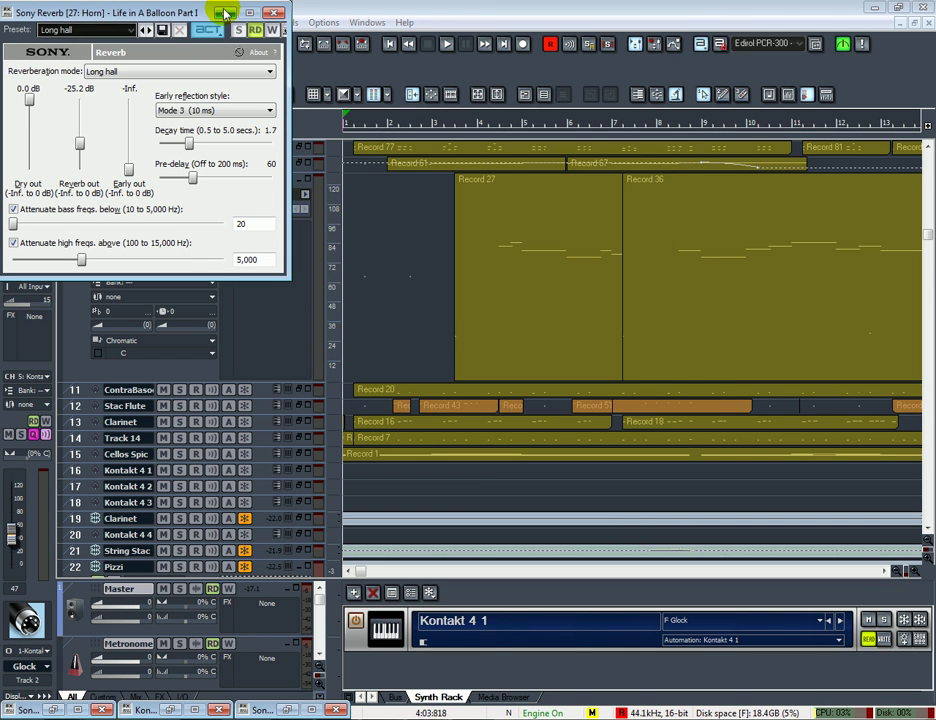
pyautogui.click(226, 12)
pyautogui.click(226, 8)
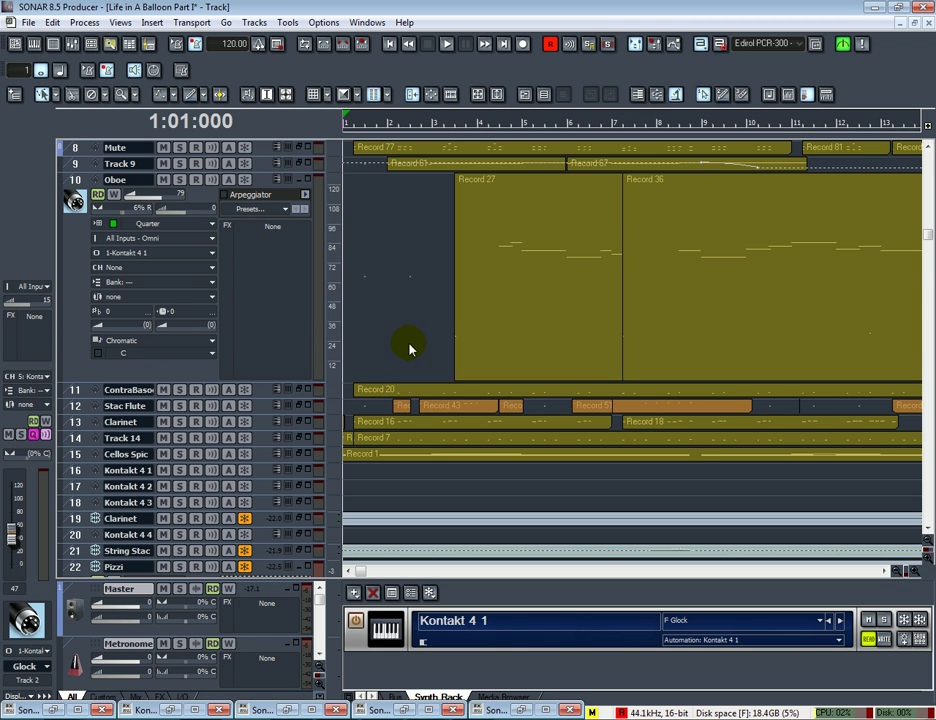
pyautogui.scroll(-6, 412, 347)
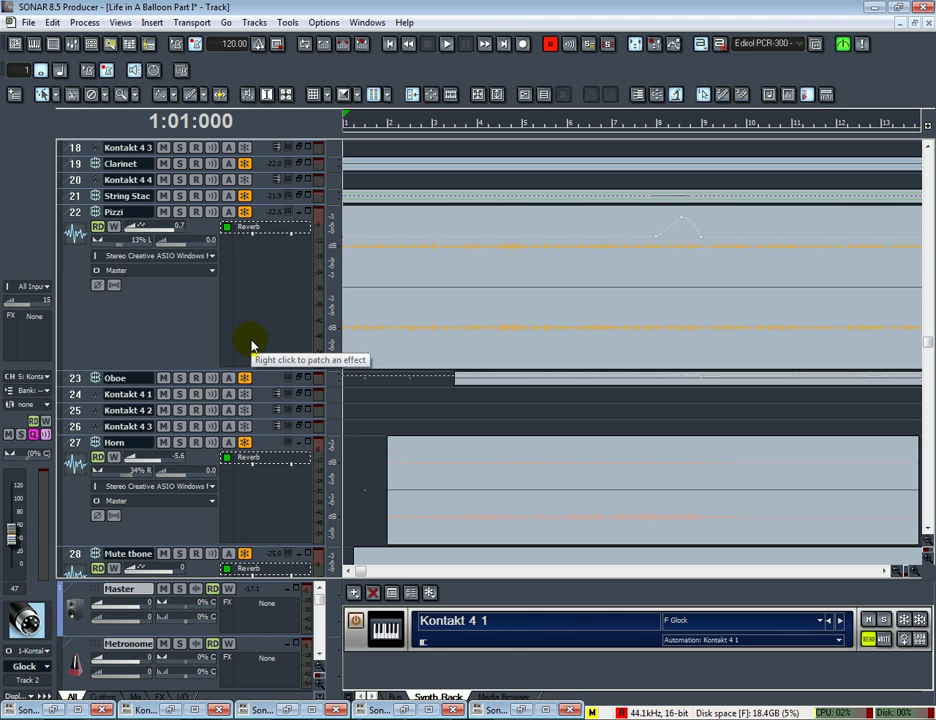
pyautogui.scroll(10, 262, 342)
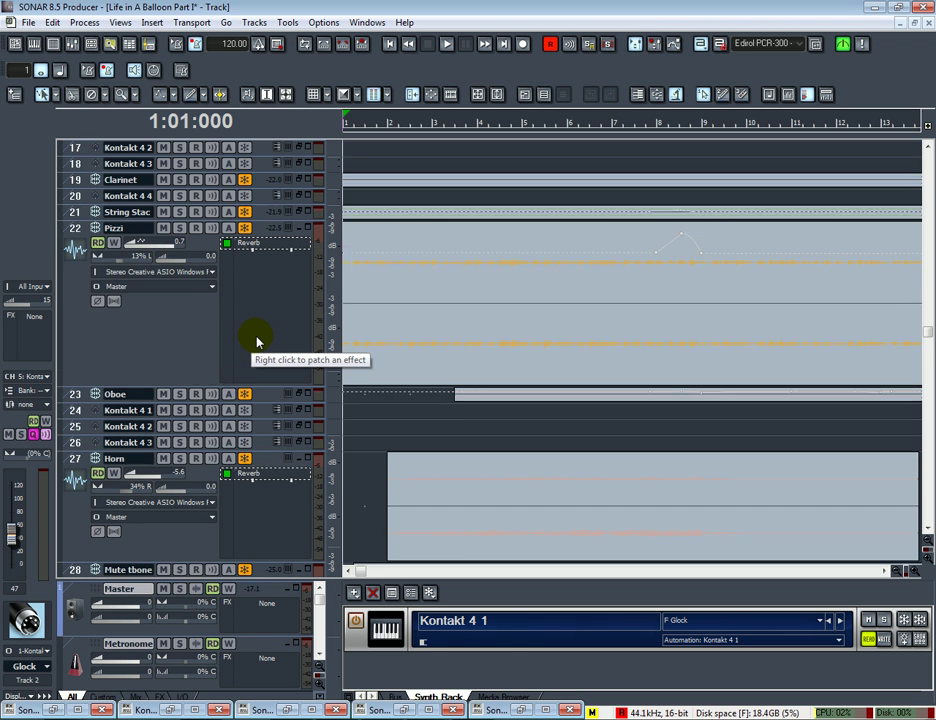
pyautogui.scroll(3, 258, 342)
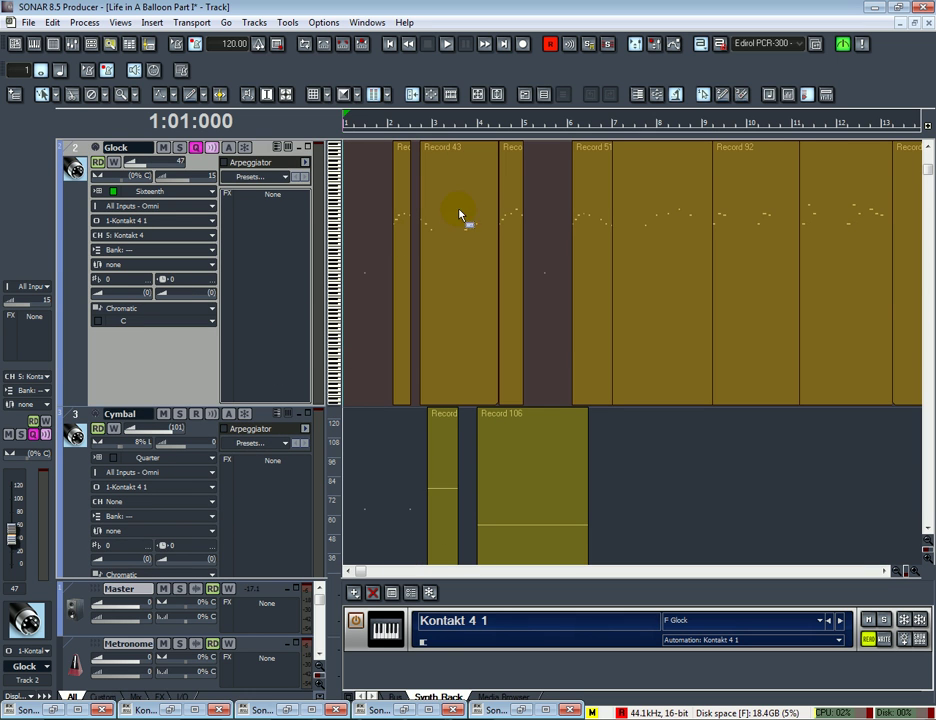
pyautogui.scroll(-4, 476, 175)
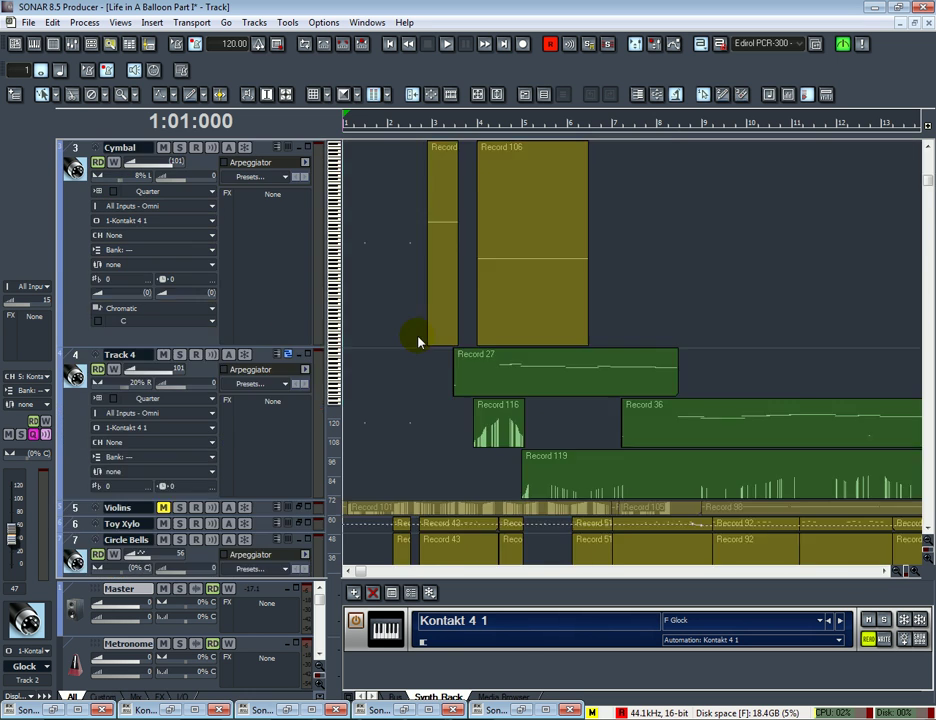
# Show the Oboe notes in the inline piano roll and drag one note upward
pyautogui.click(277, 349)
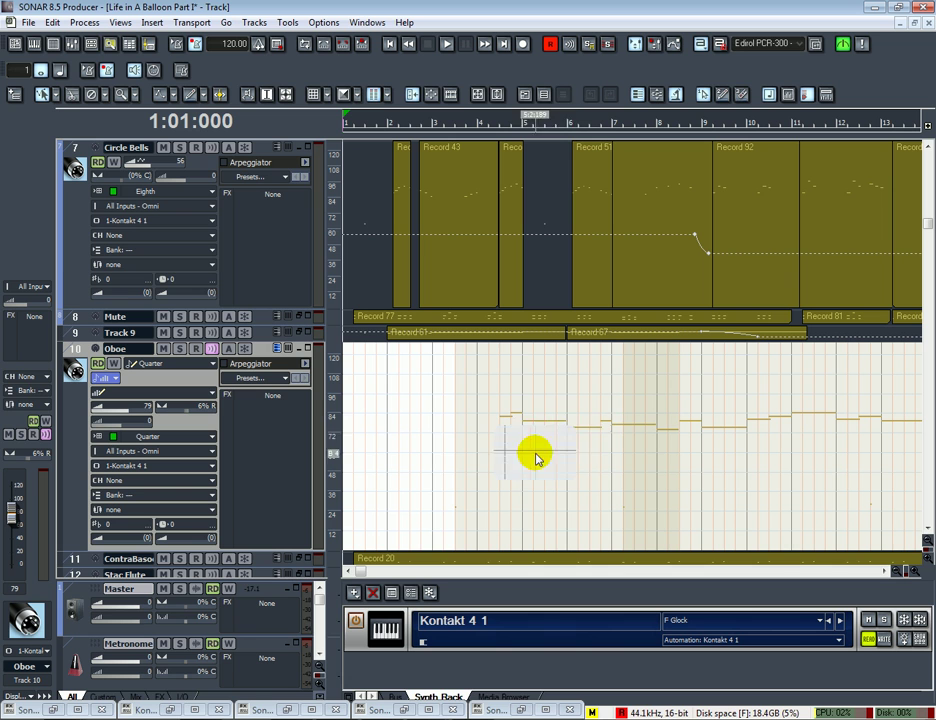
pyautogui.moveTo(545, 420); pyautogui.dragTo(564, 418)
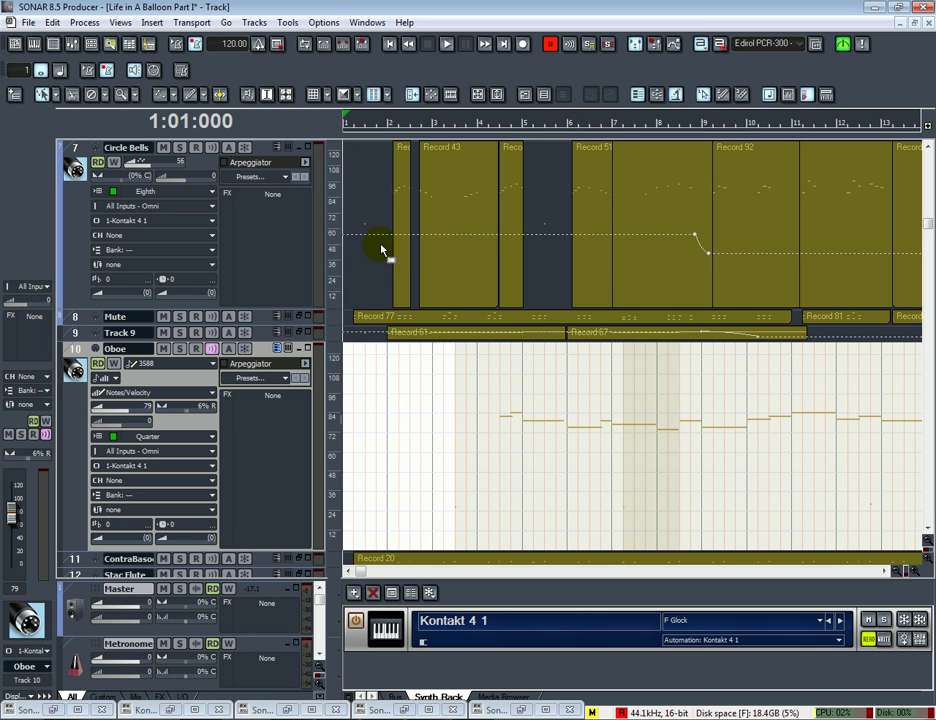
# Check the PRV Tool Configuration, then draw two short new notes into the Oboe part
pyautogui.click(324, 23)
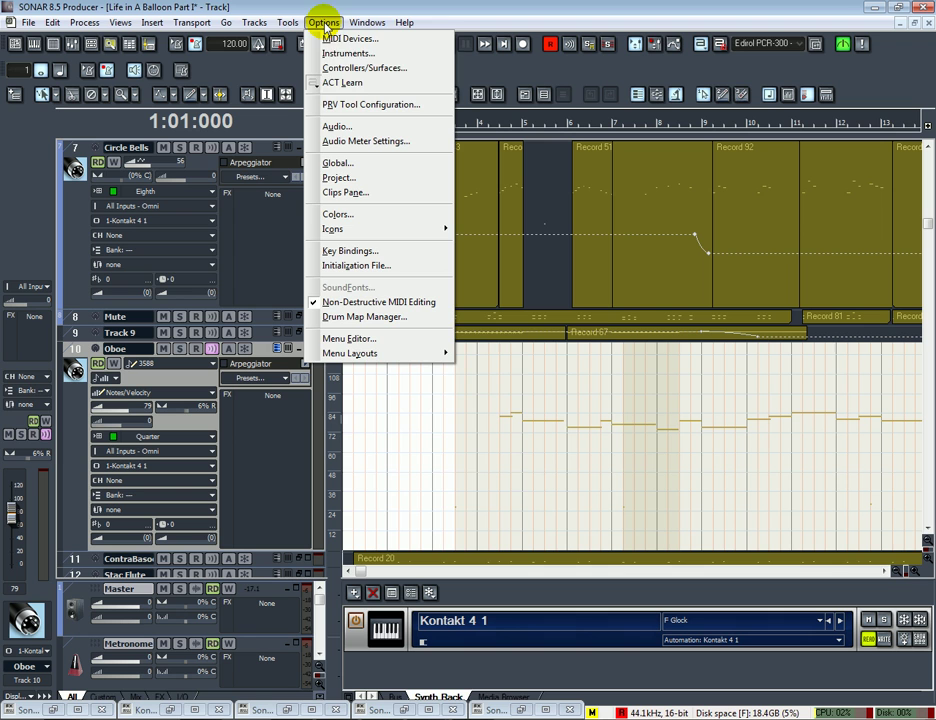
pyautogui.click(352, 104)
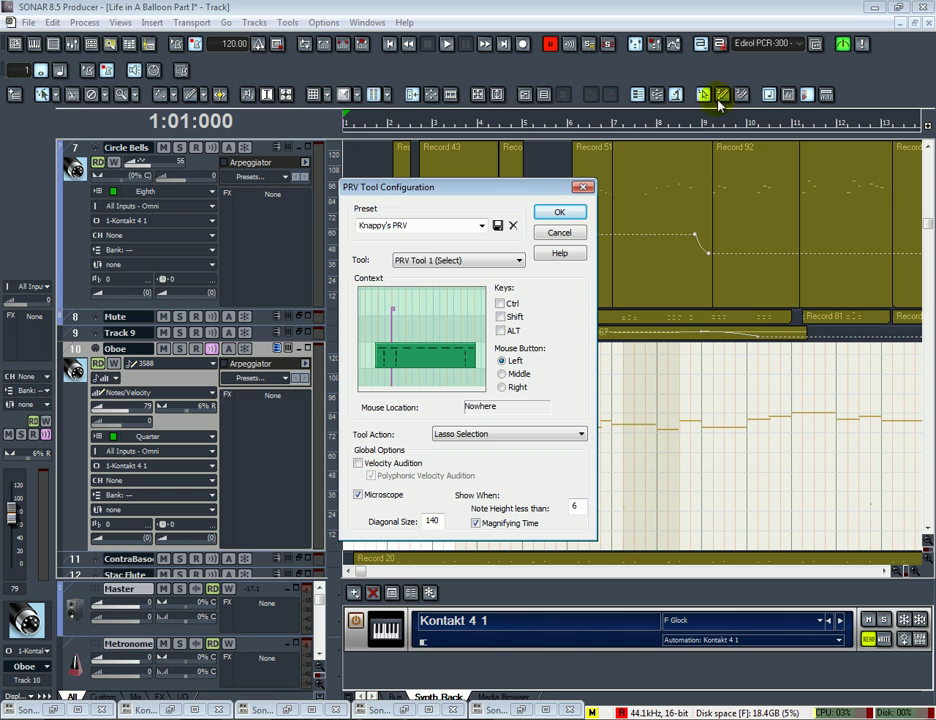
pyautogui.click(566, 227)
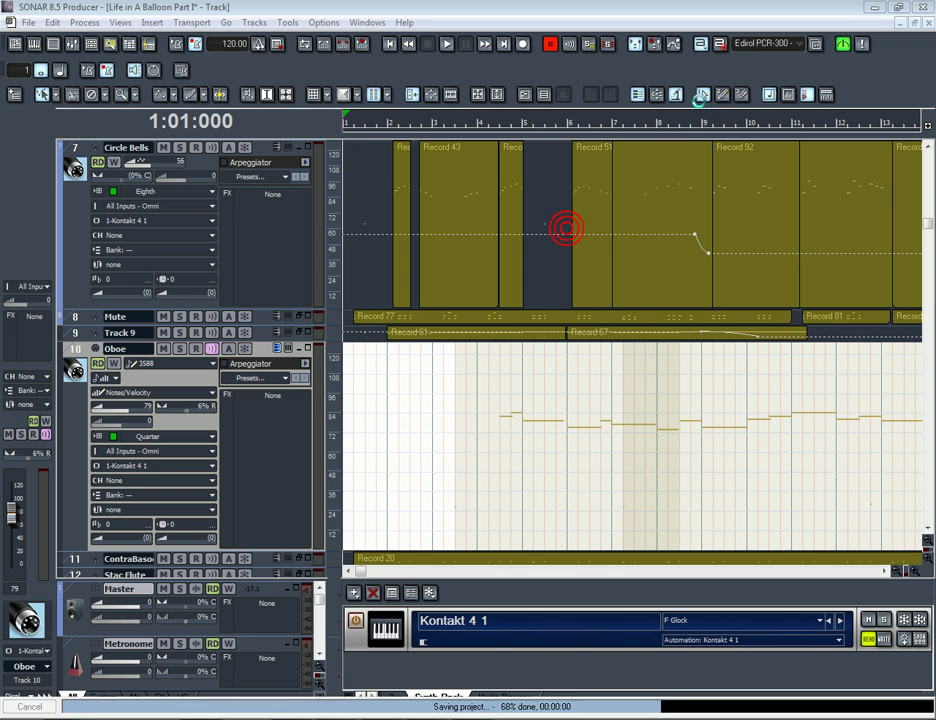
pyautogui.moveTo(539, 361)
pyautogui.mouseDown()
pyautogui.moveTo(483, 430)
pyautogui.moveTo(527, 424)
pyautogui.moveTo(528, 414)
pyautogui.moveTo(506, 415)
pyautogui.mouseUp()
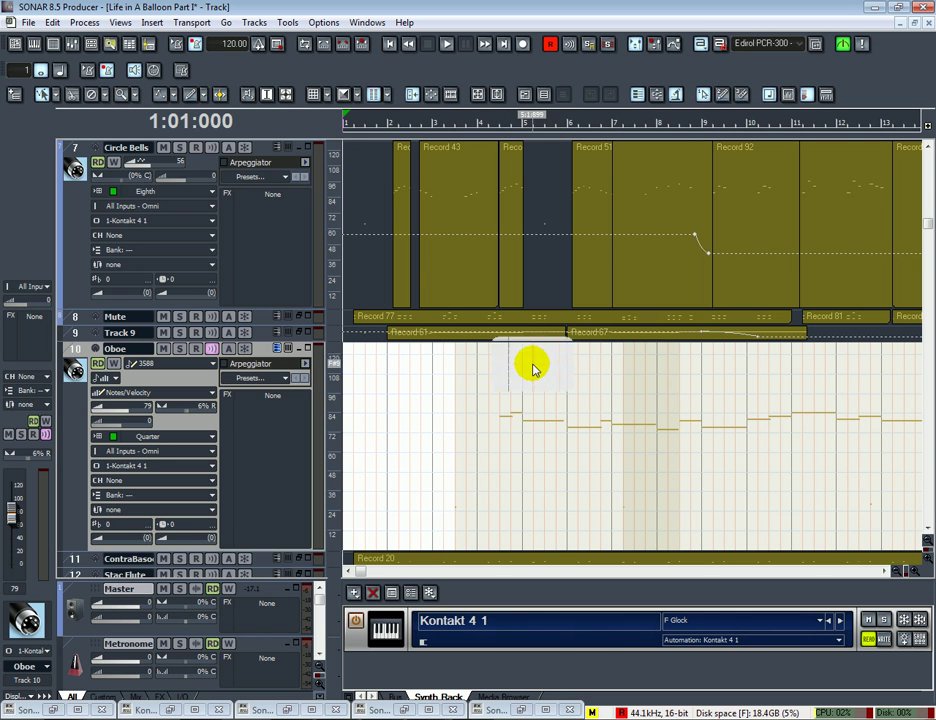
pyautogui.moveTo(533, 368)
pyautogui.mouseDown()
pyautogui.moveTo(516, 416)
pyautogui.moveTo(547, 426)
pyautogui.moveTo(533, 411)
pyautogui.moveTo(558, 409)
pyautogui.moveTo(529, 409)
pyautogui.moveTo(562, 411)
pyautogui.mouseUp()
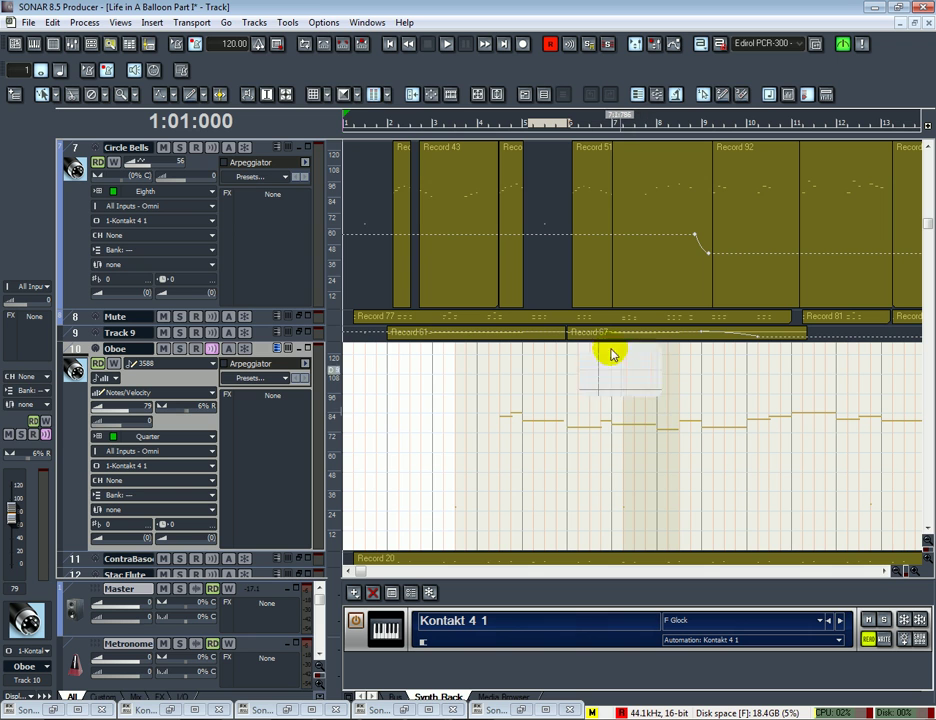
# Set PRV tool actions to Note Slip Start Adjust and Note Slip End Adjust, overwriting the Knappy's PRV preset
pyautogui.click(323, 22)
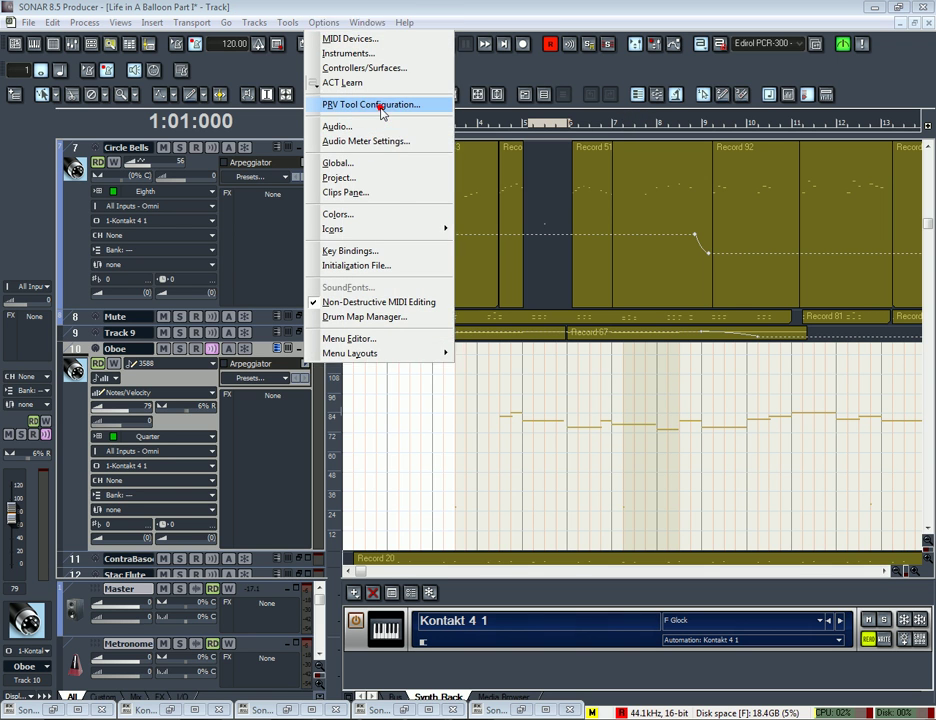
pyautogui.click(381, 105)
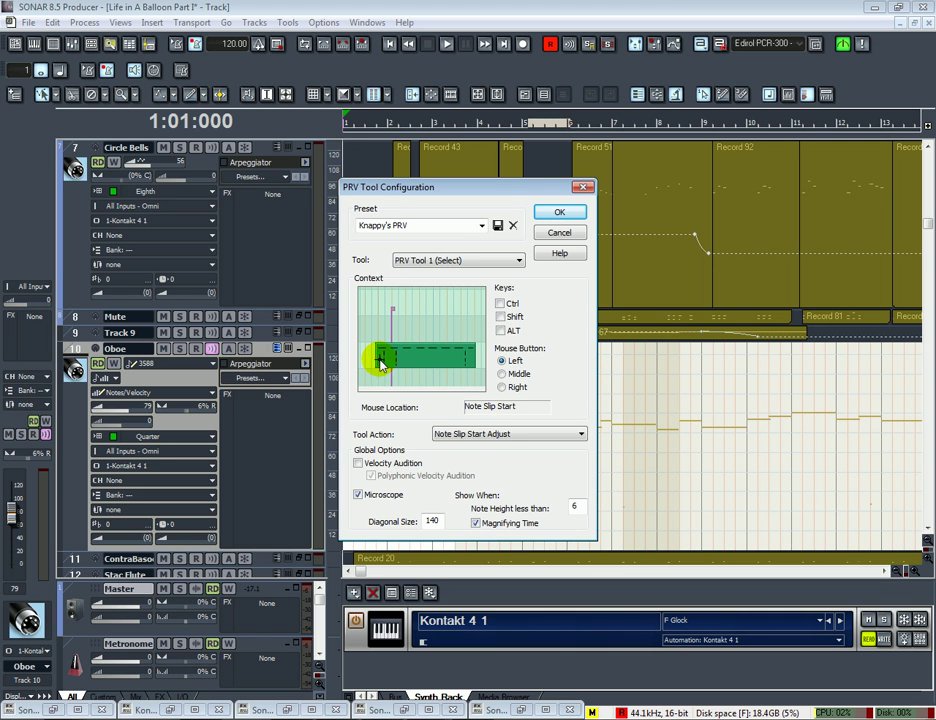
pyautogui.click(465, 435)
pyautogui.click(490, 434)
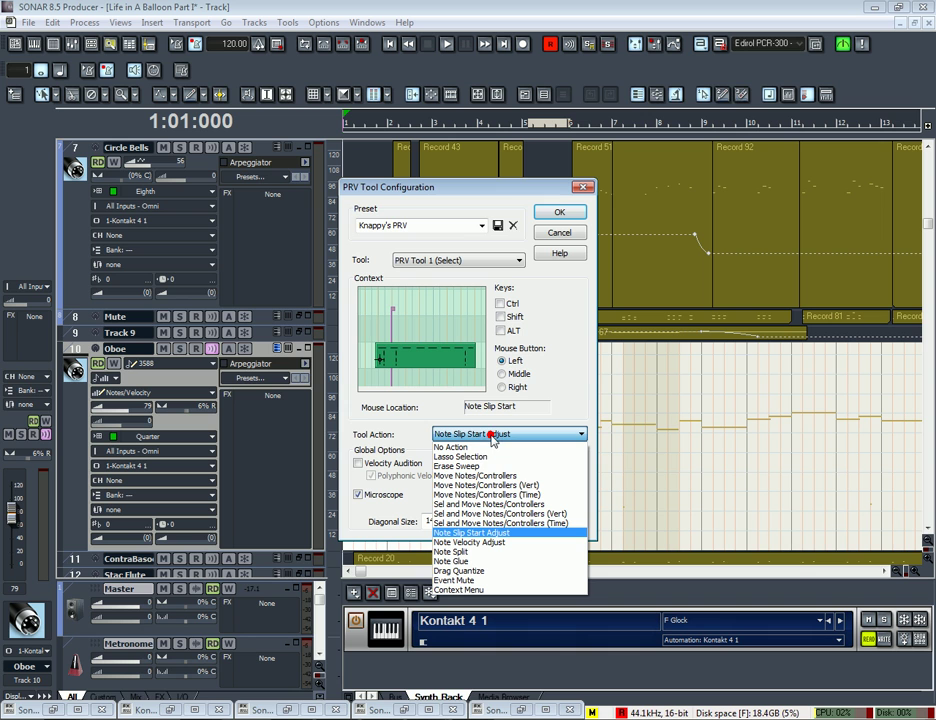
pyautogui.click(524, 535)
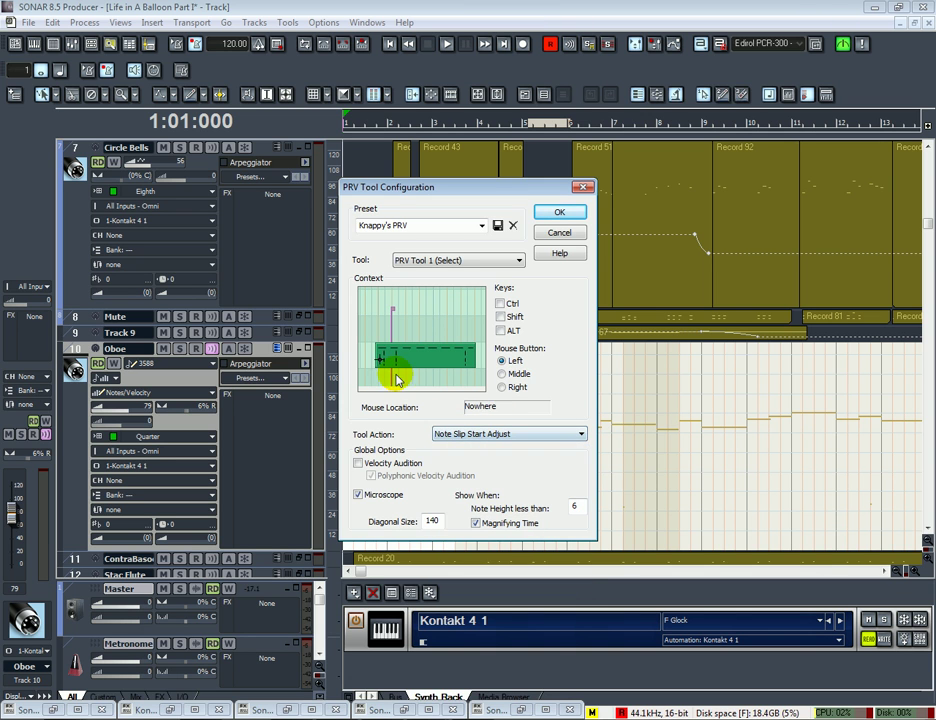
pyautogui.click(505, 434)
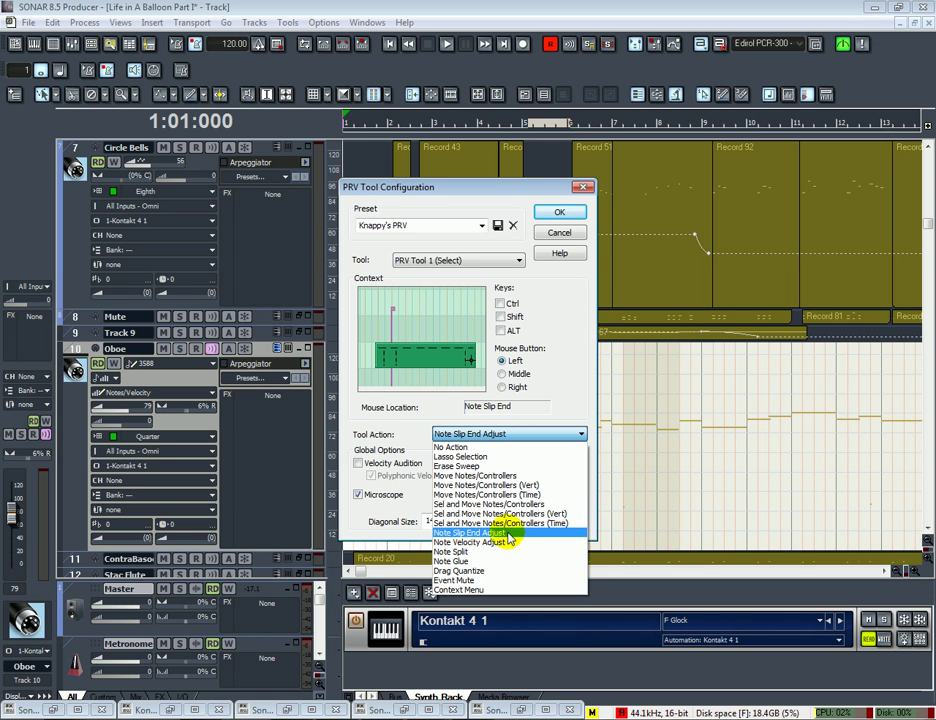
pyautogui.click(509, 534)
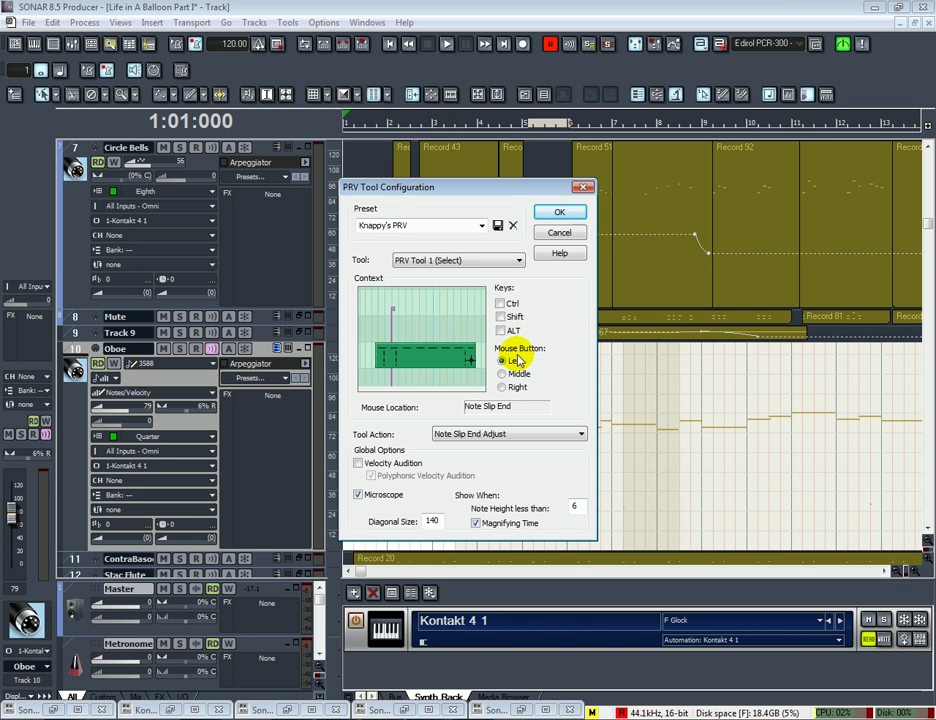
pyautogui.click(476, 348)
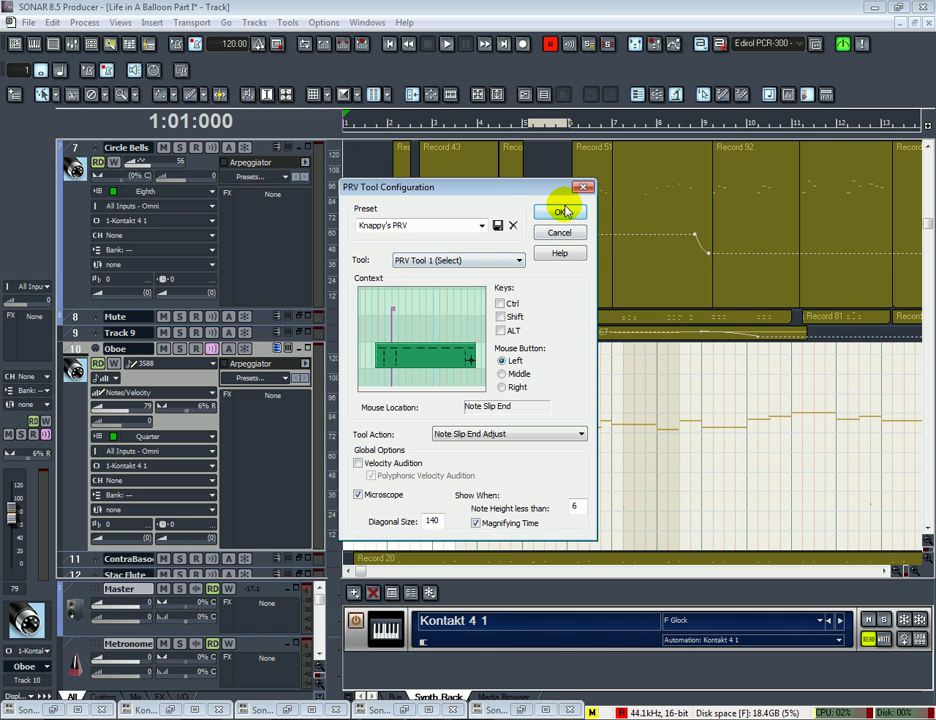
pyautogui.click(497, 227)
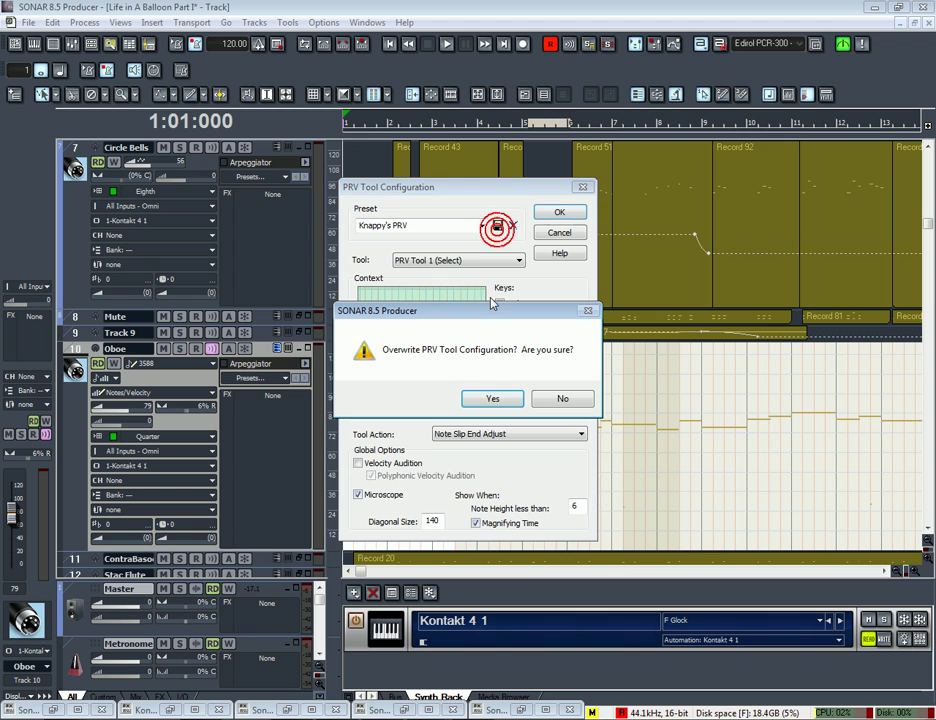
pyautogui.click(491, 401)
pyautogui.click(559, 212)
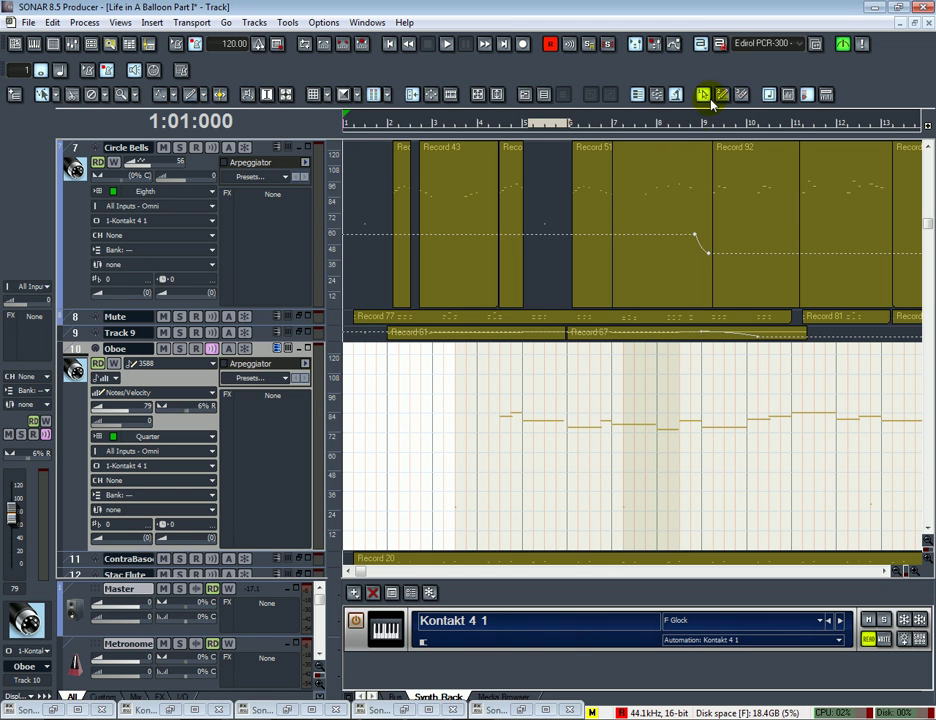
# Adjust the G6 Oboe note, then start playback of the project to hear it
pyautogui.click(521, 420)
pyautogui.click(521, 420)
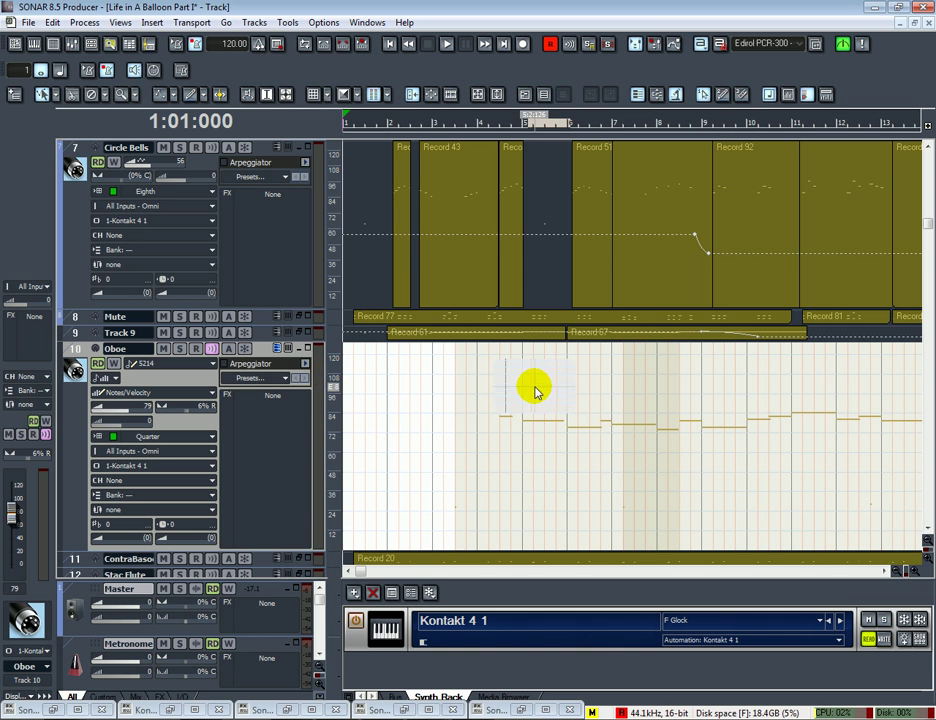
pyautogui.click(545, 434)
pyautogui.scroll(-2, 545, 434)
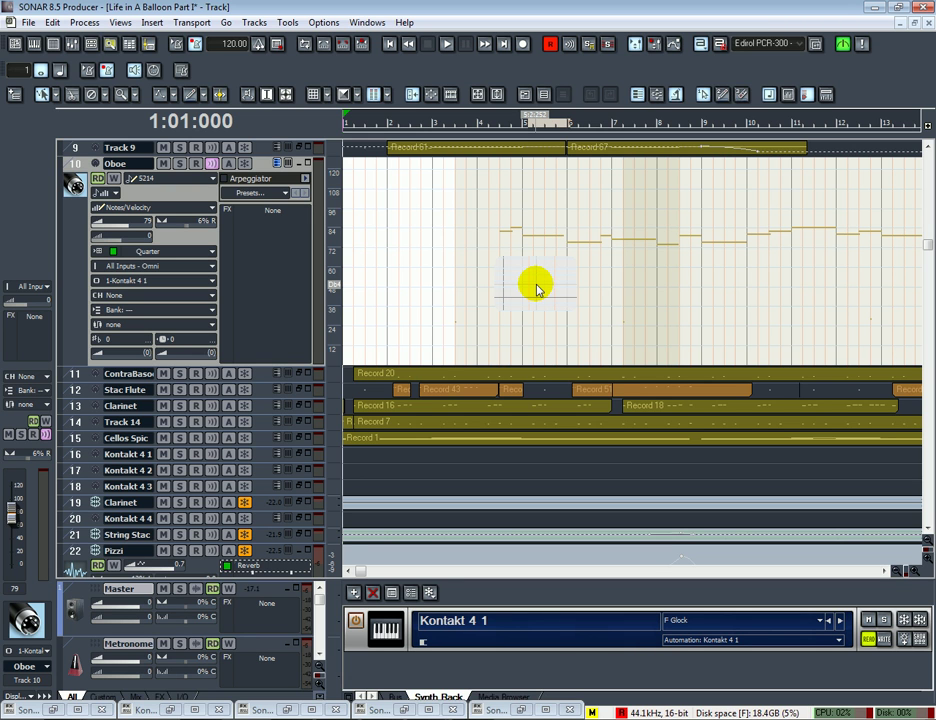
pyautogui.press('space')
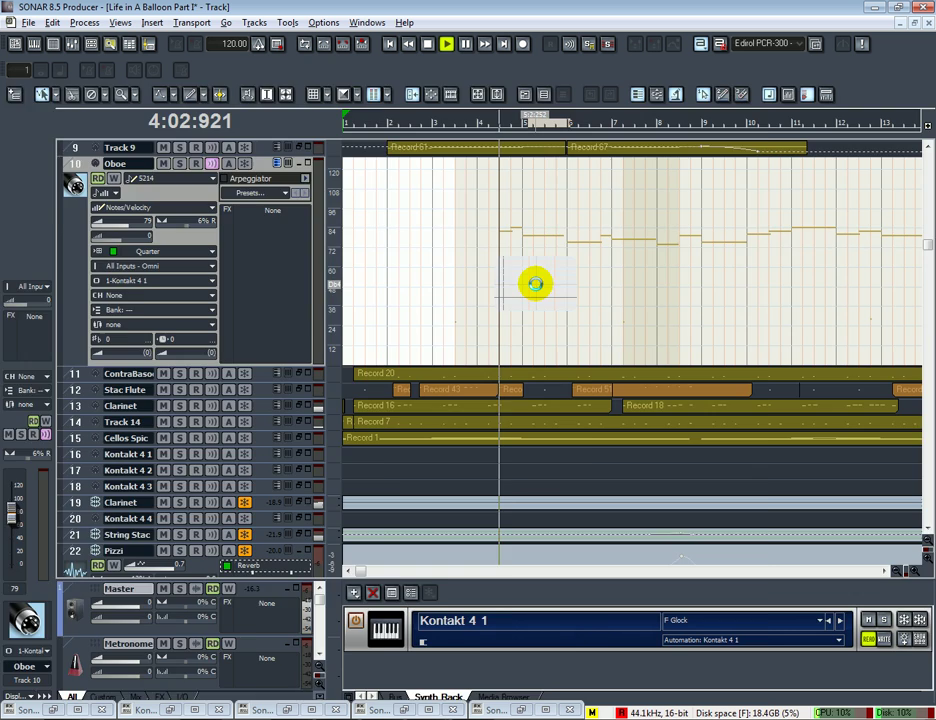
# In the Console view, lower the Creative output fader to -9.0
pyautogui.hotkey('alt', '2')
pyautogui.scroll(-1, 785, 653)
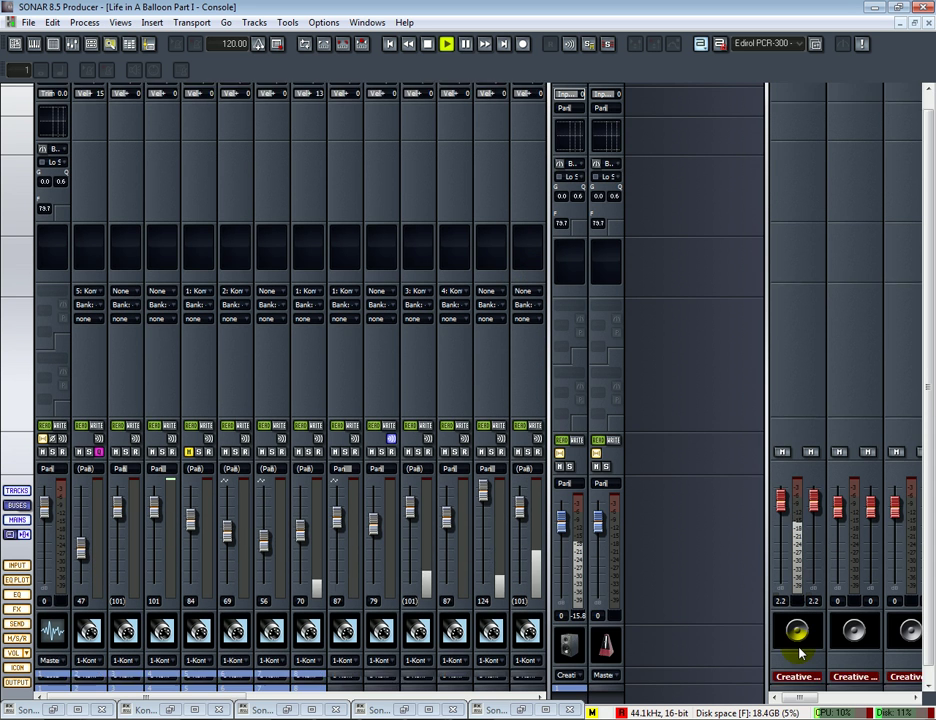
pyautogui.moveTo(813, 485); pyautogui.dragTo(813, 521)
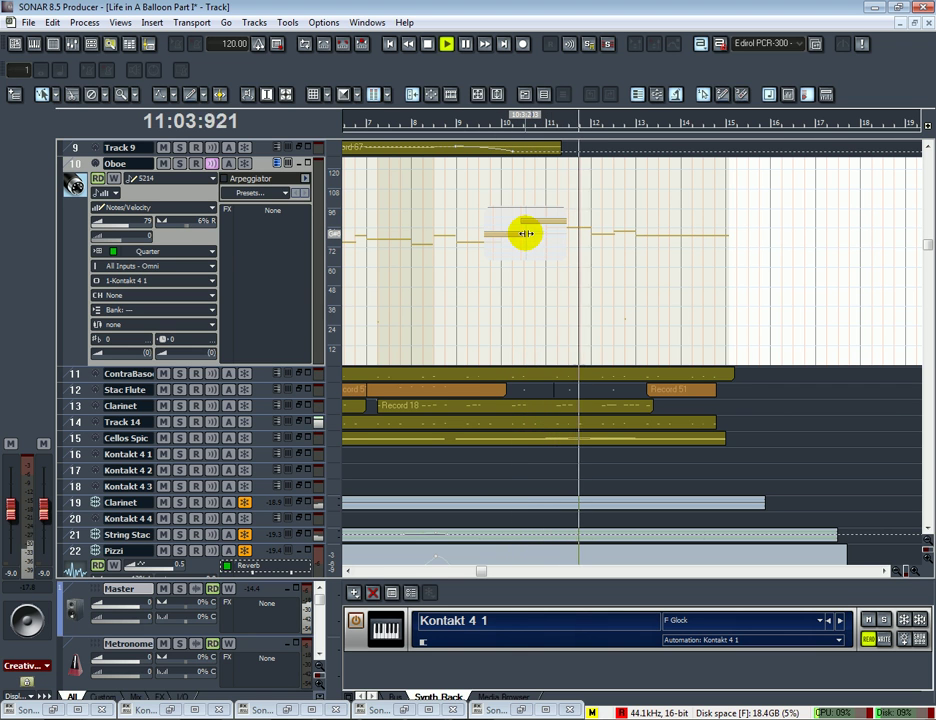
# Stop playback and undo then redo the Oboe note pitch change
pyautogui.press('space')
pyautogui.hotkey('ctrl', 'z')
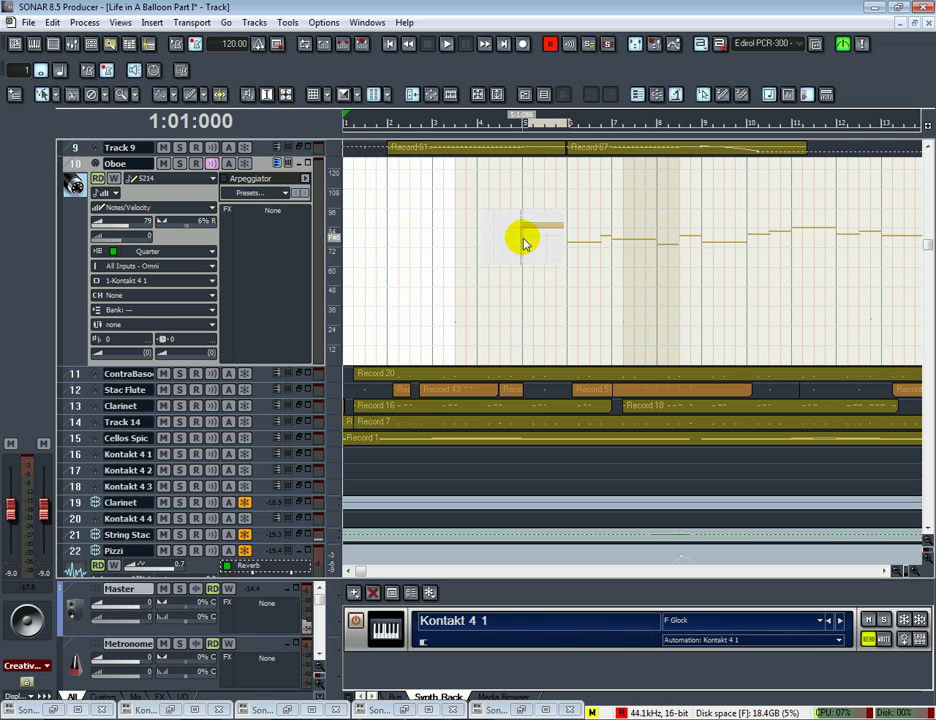
pyautogui.hotkey('ctrl', 'y')
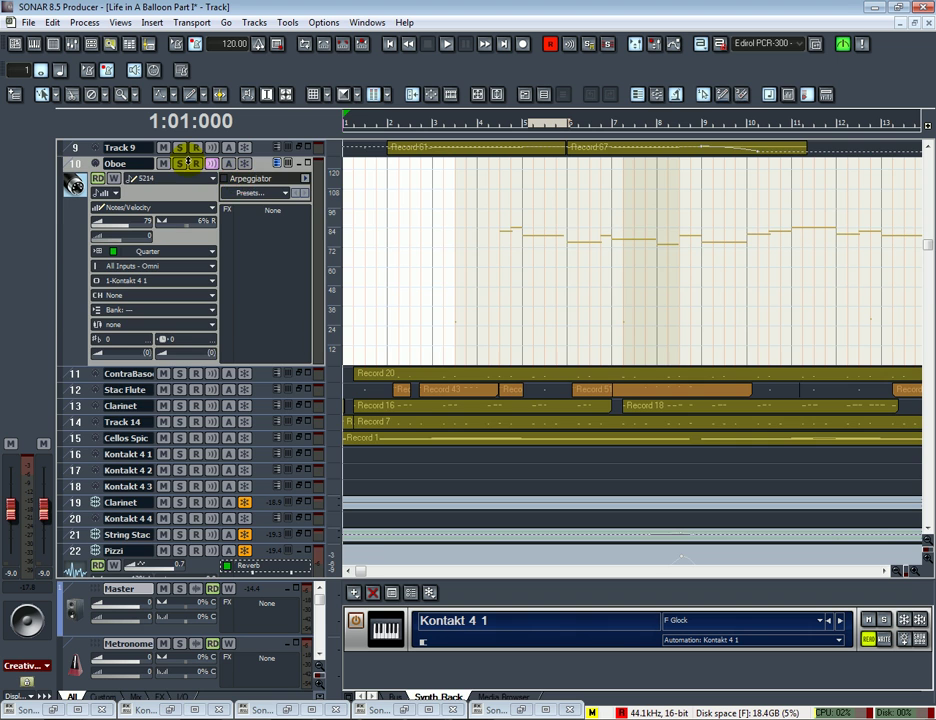
pyautogui.scroll(-6, 302, 372)
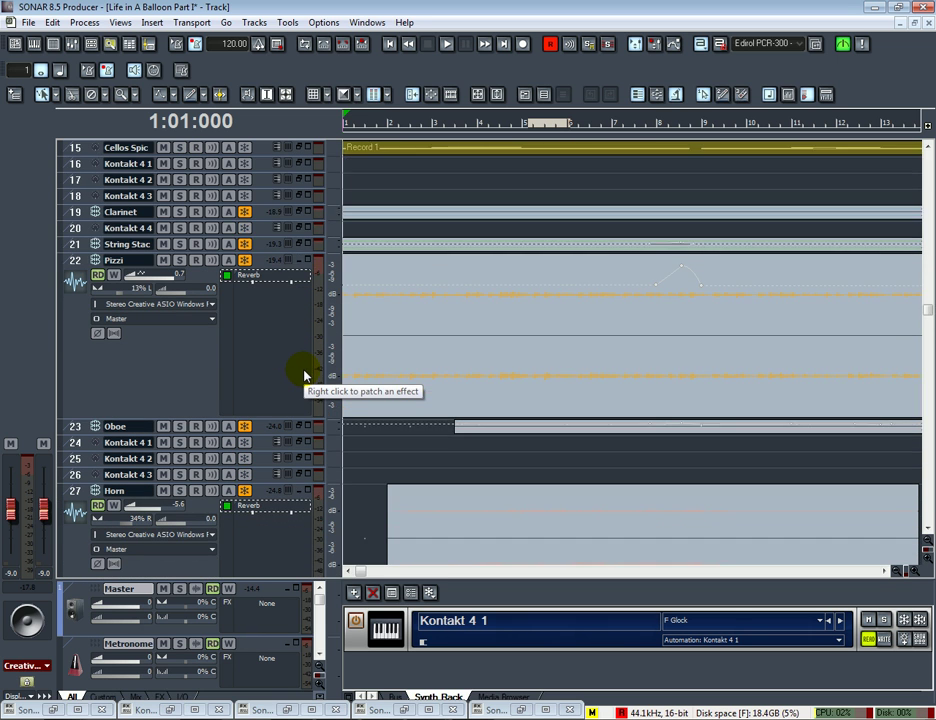
pyautogui.scroll(-3, 295, 372)
# Solo the Oboe track and play the song from 3:02:490
pyautogui.click(180, 378)
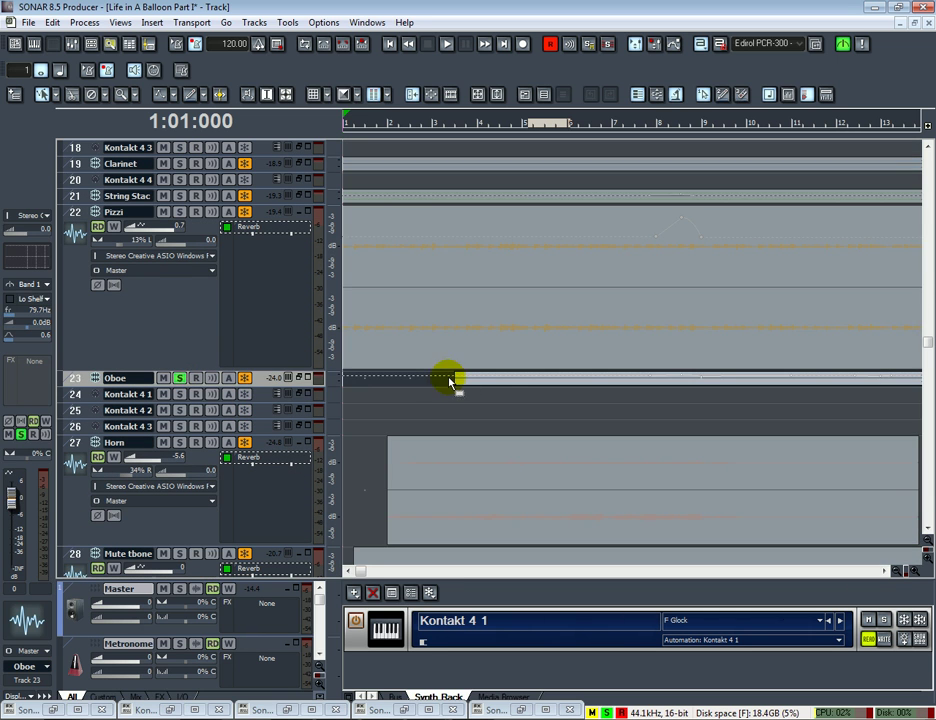
pyautogui.click(450, 381)
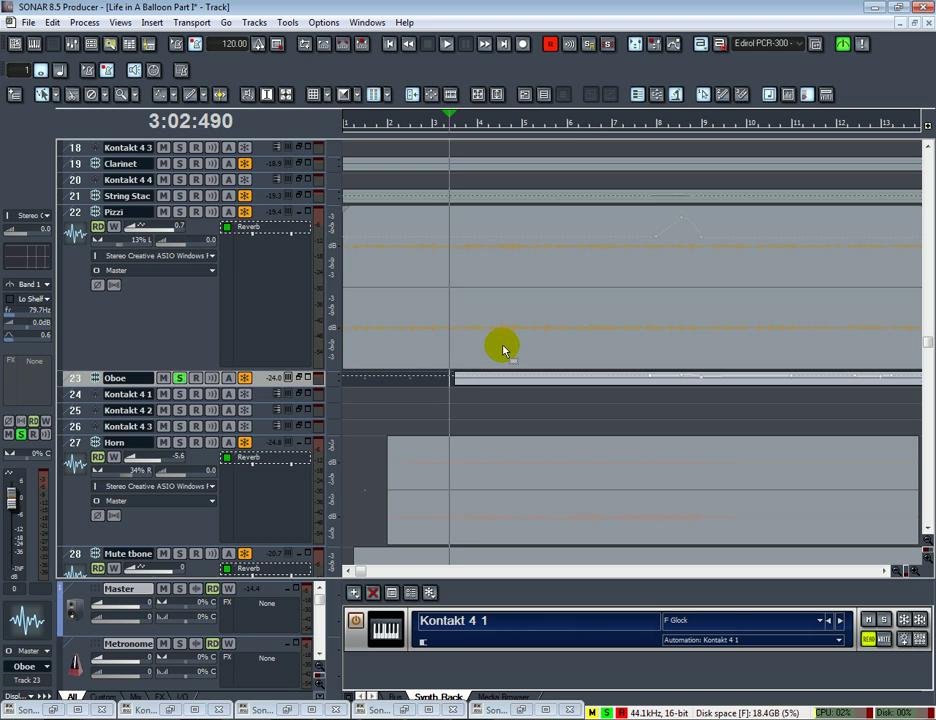
pyautogui.press('space')
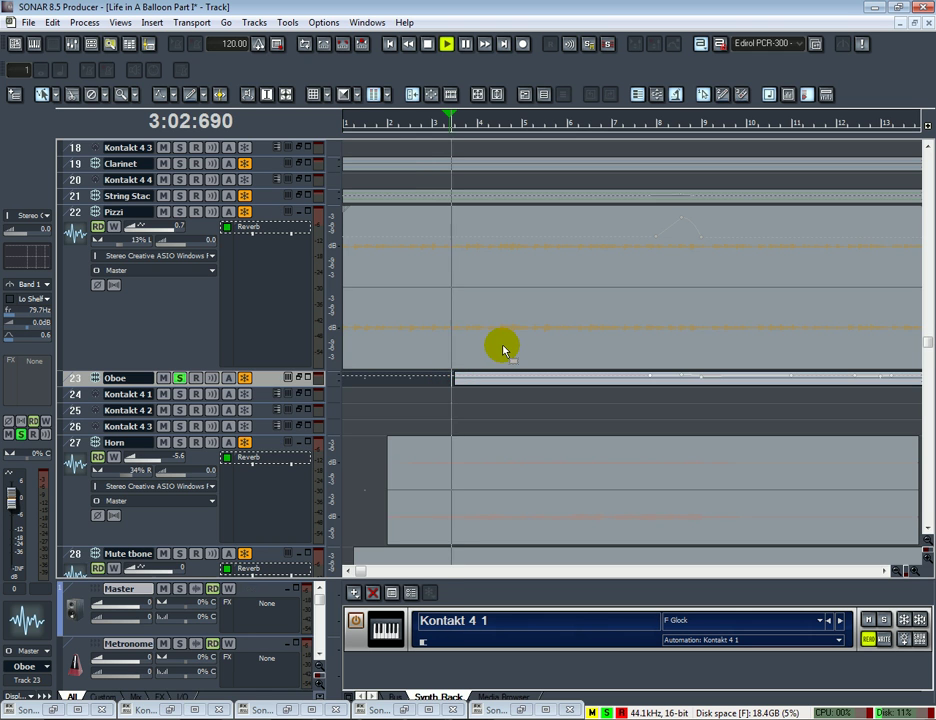
pyautogui.scroll(10, 503, 350)
pyautogui.scroll(1, 503, 352)
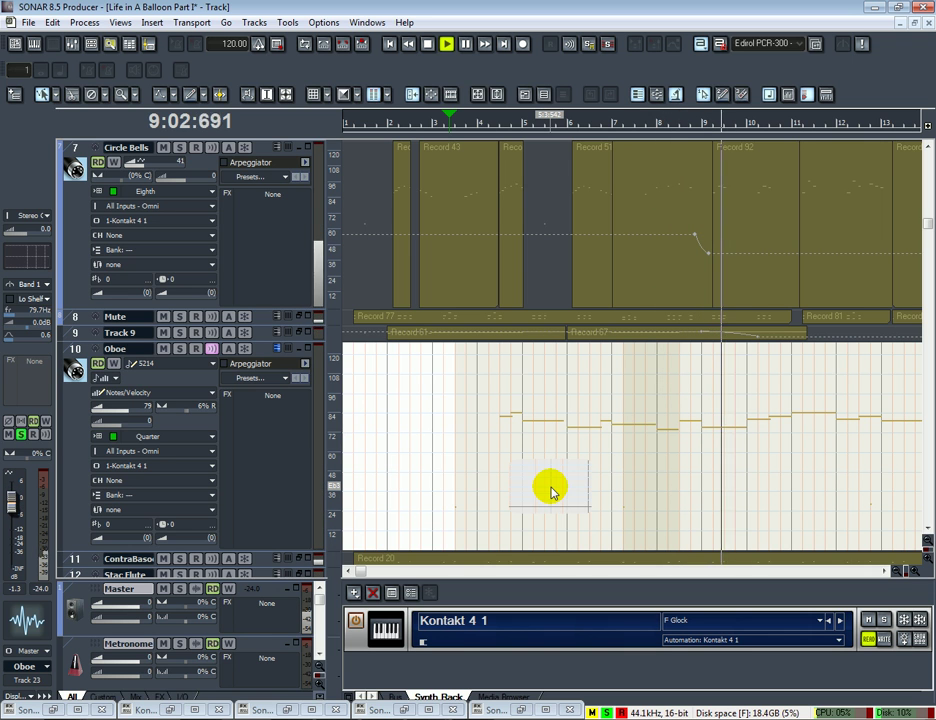
# Stop playback and view the G 6 Oboe note's properties, cancelling without changes
pyautogui.press('r')
pyautogui.moveTo(680, 428)
pyautogui.mouseDown()
pyautogui.moveTo(721, 428)
pyautogui.moveTo(693, 427)
pyautogui.mouseUp()
pyautogui.doubleClick(691, 421)
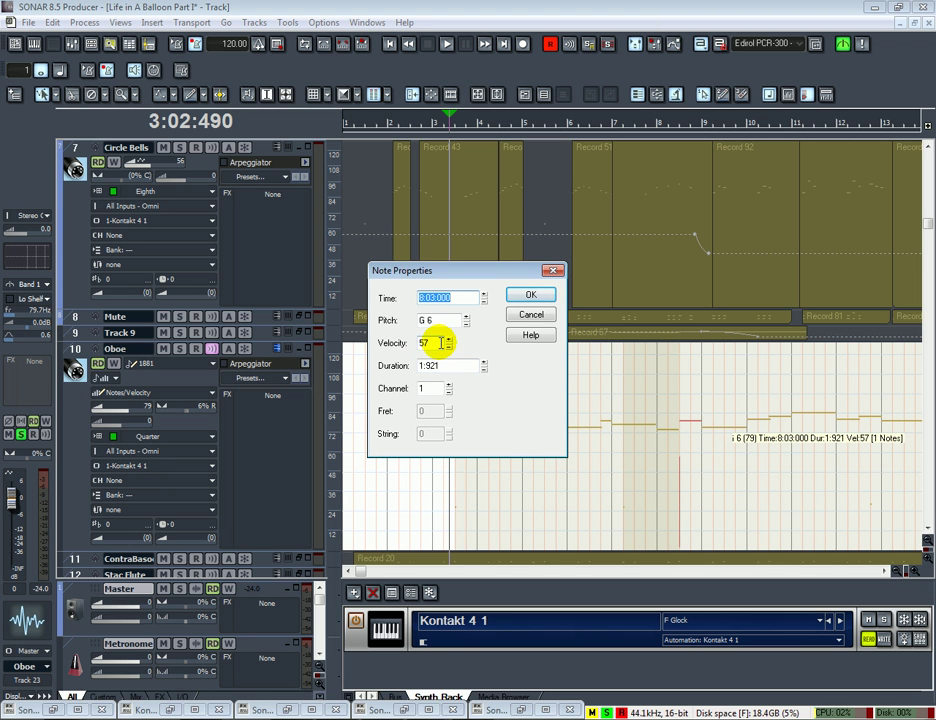
pyautogui.click(531, 316)
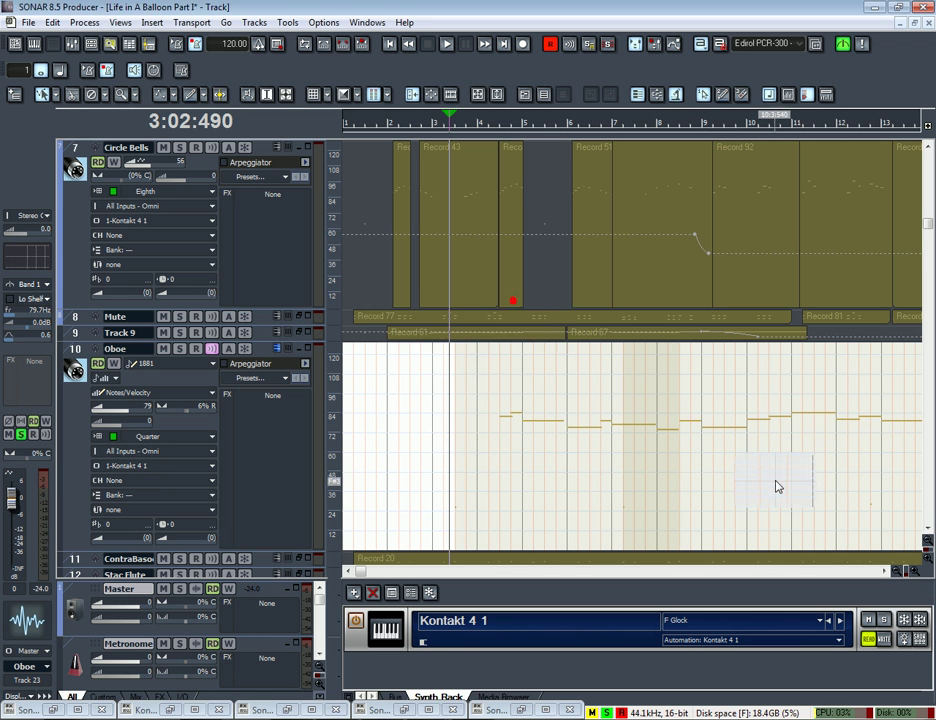
# View the long Eb6 note's properties unchanged, then make Oboe the current track
pyautogui.moveTo(720, 427); pyautogui.dragTo(722, 430)
pyautogui.doubleClick(719, 430)
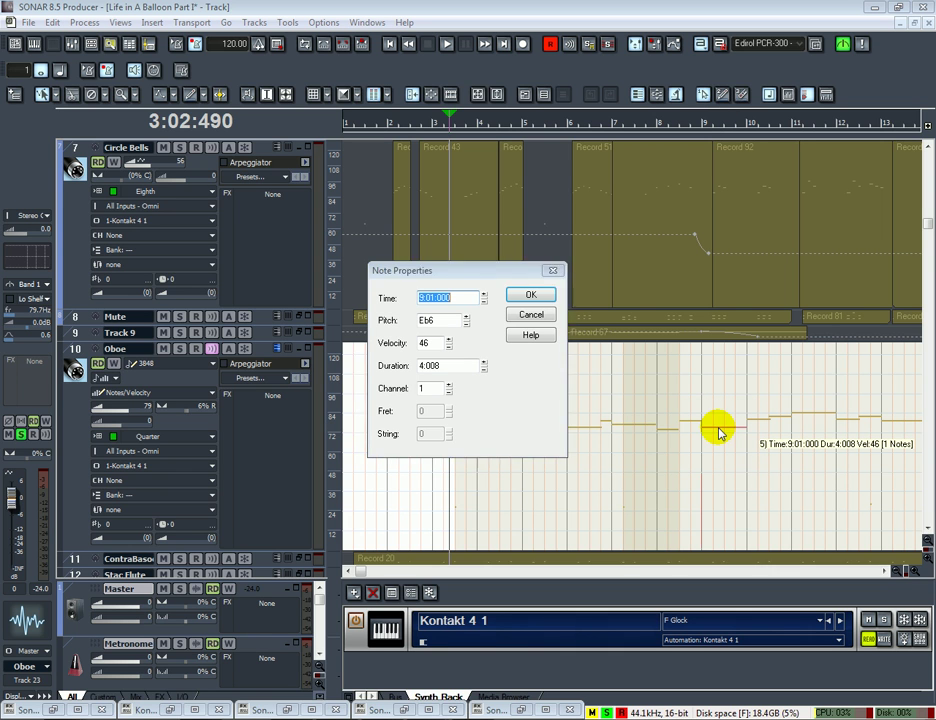
pyautogui.click(531, 314)
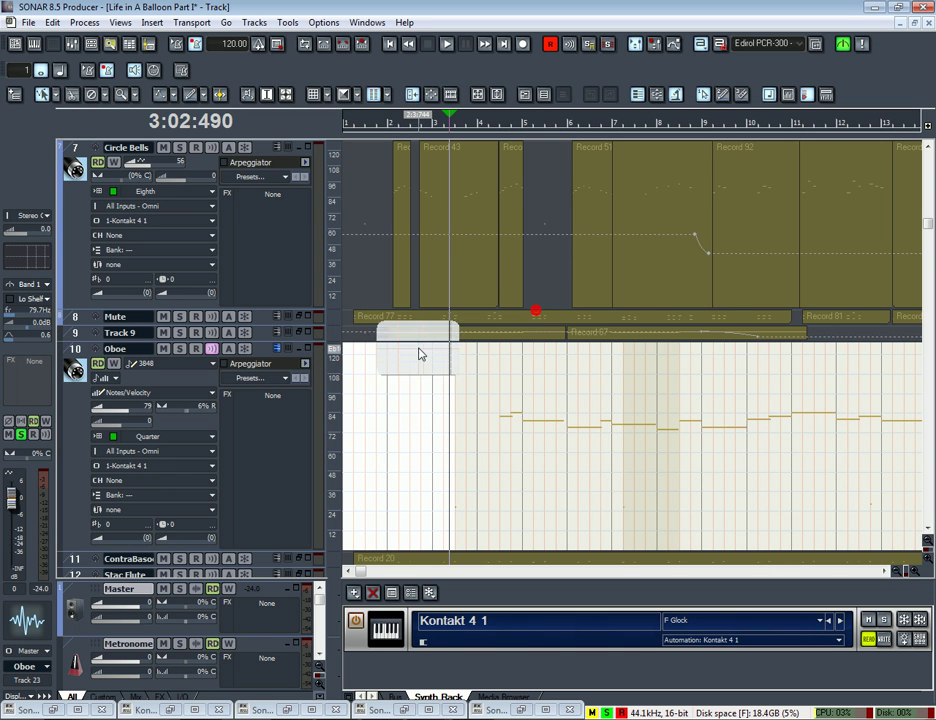
pyautogui.click(288, 417)
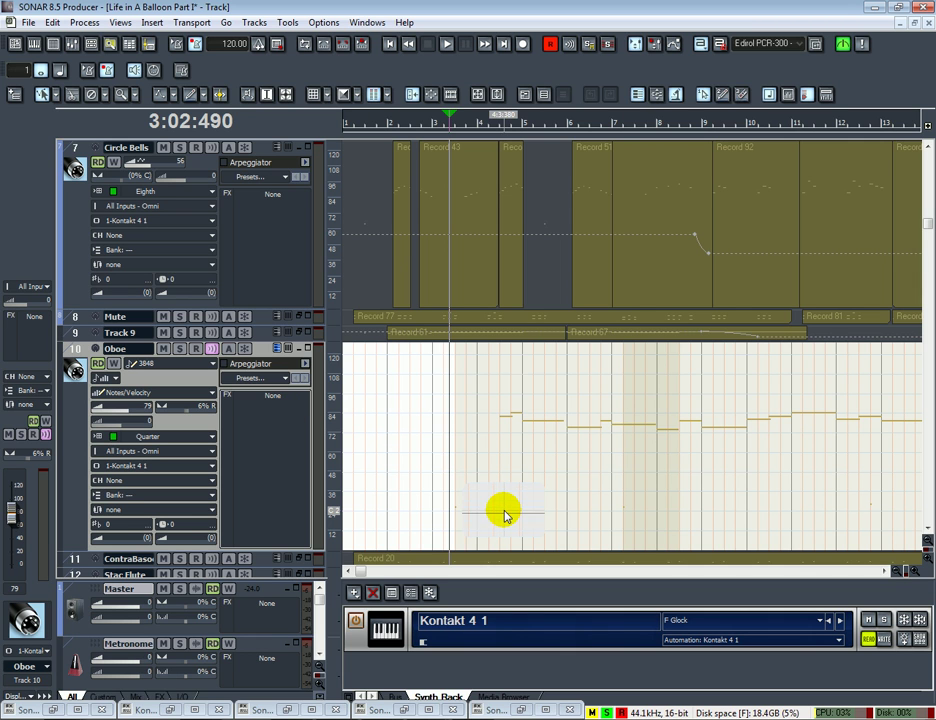
pyautogui.moveTo(505, 515); pyautogui.dragTo(504, 514)
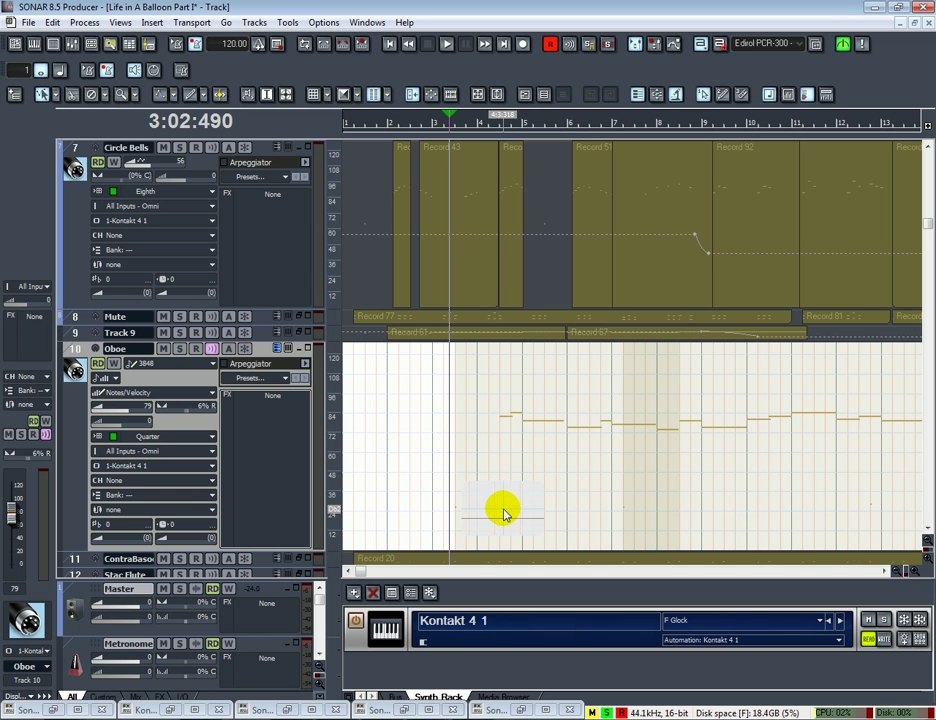
# Open the Oboe clip in the full Piano Roll and enlarge the Velocity lane
pyautogui.doubleClick(503, 513)
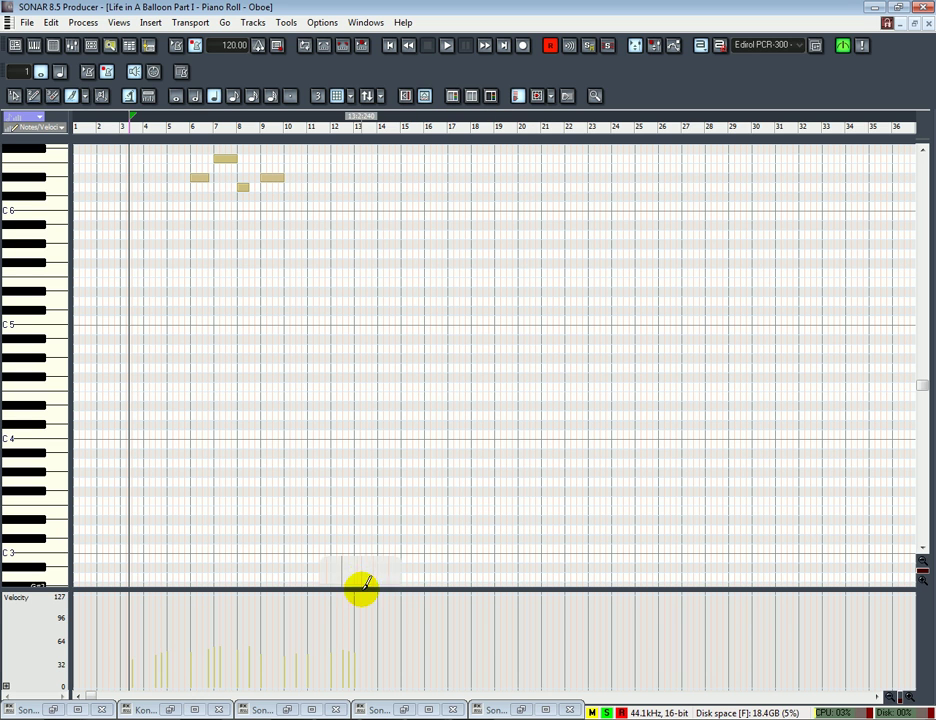
pyautogui.moveTo(360, 587); pyautogui.dragTo(381, 377)
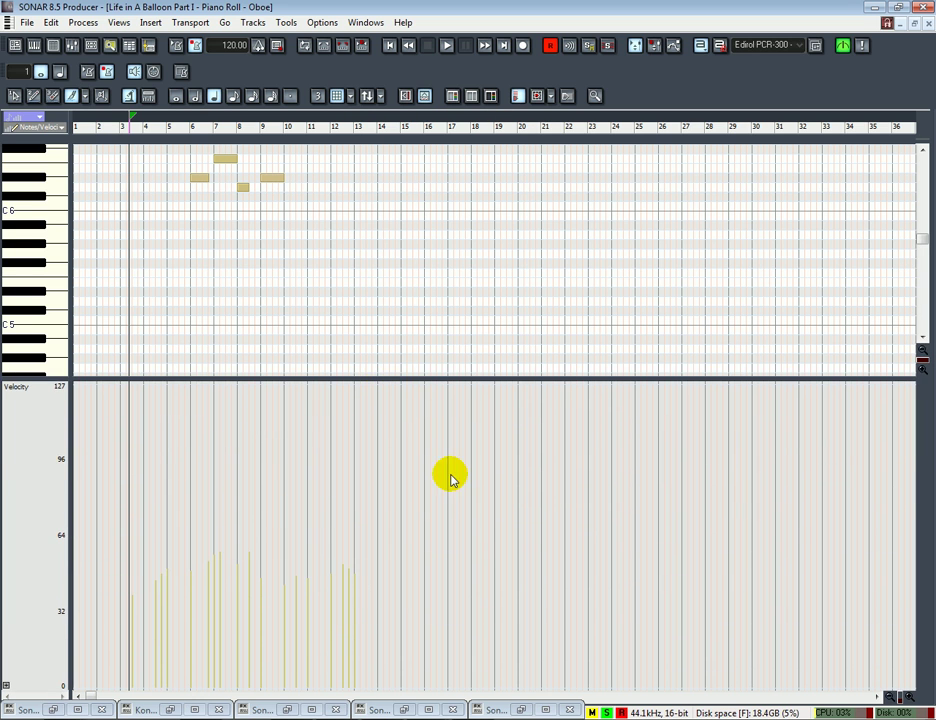
pyautogui.press('c')
pyautogui.press('c')
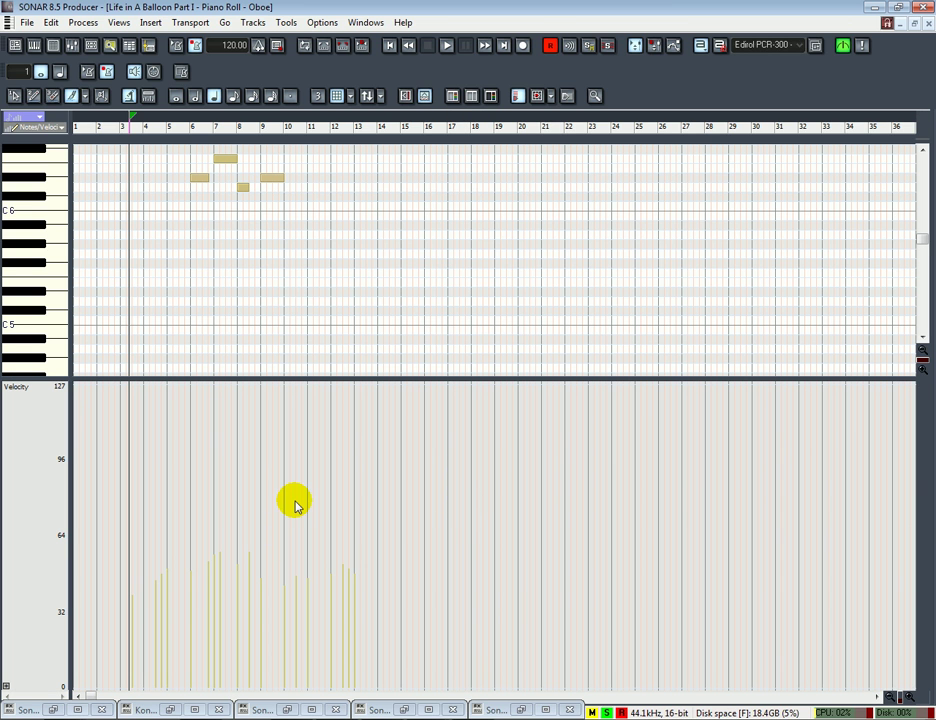
# Freehand-redraw the opening Oboe note velocities, keeping them below about 64
pyautogui.click(35, 96)
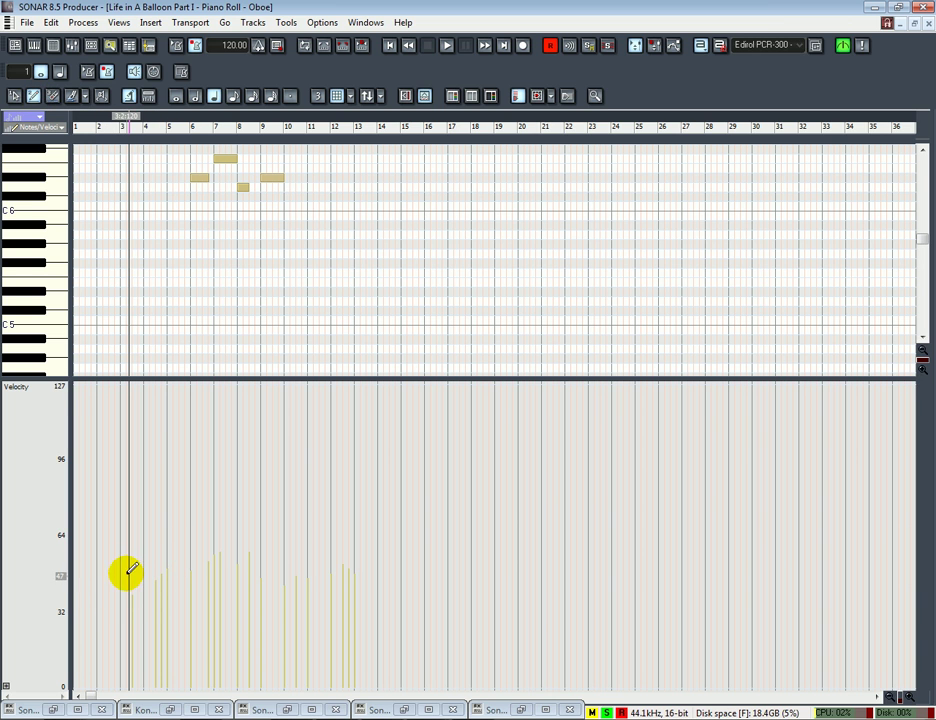
pyautogui.moveTo(127, 573)
pyautogui.mouseDown()
pyautogui.moveTo(175, 525)
pyautogui.moveTo(209, 561)
pyautogui.moveTo(220, 512)
pyautogui.moveTo(236, 496)
pyautogui.moveTo(266, 509)
pyautogui.moveTo(314, 557)
pyautogui.moveTo(345, 502)
pyautogui.moveTo(389, 498)
pyautogui.moveTo(418, 569)
pyautogui.mouseUp()
pyautogui.hotkey('ctrl', 'z')
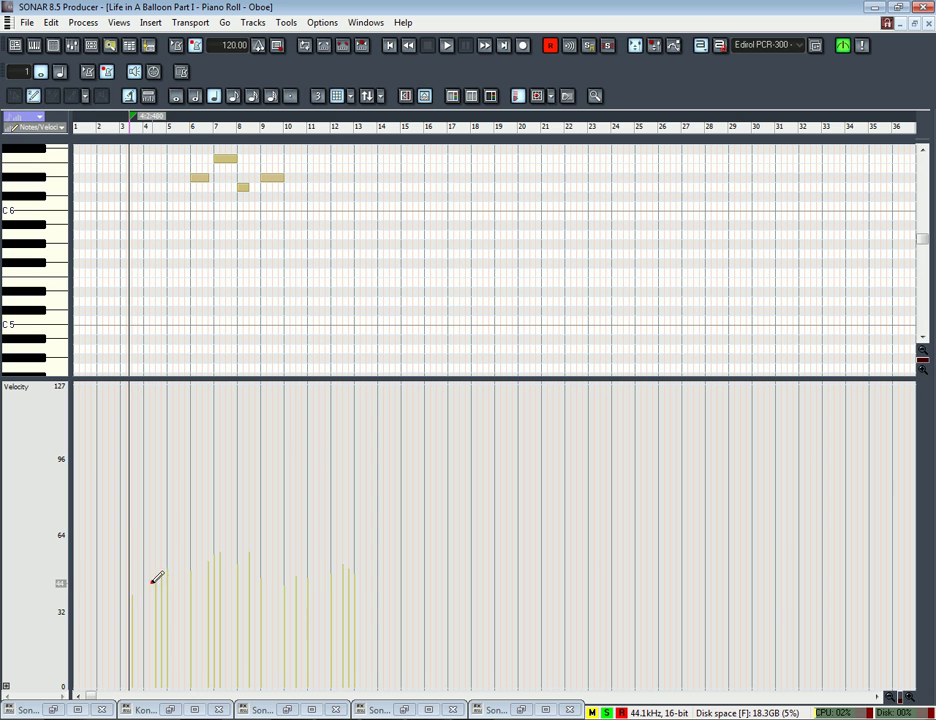
pyautogui.moveTo(155, 578)
pyautogui.mouseDown()
pyautogui.moveTo(171, 547)
pyautogui.moveTo(224, 603)
pyautogui.moveTo(243, 580)
pyautogui.moveTo(190, 587)
pyautogui.mouseUp()
pyautogui.moveTo(224, 543)
pyautogui.mouseDown()
pyautogui.moveTo(259, 556)
pyautogui.moveTo(307, 535)
pyautogui.mouseUp()
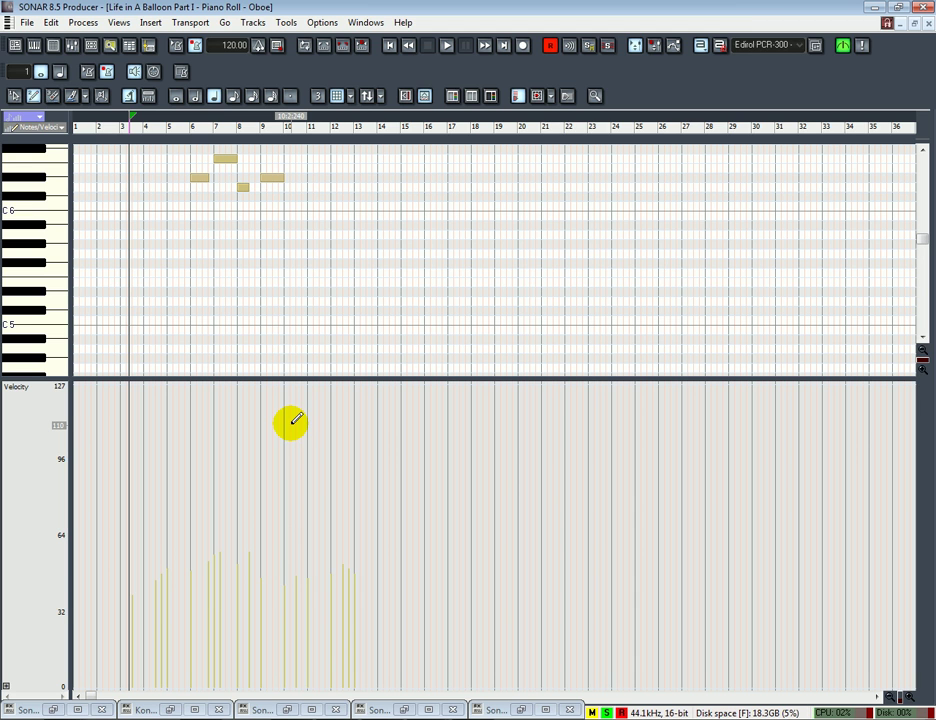
pyautogui.scroll(-3, 328, 359)
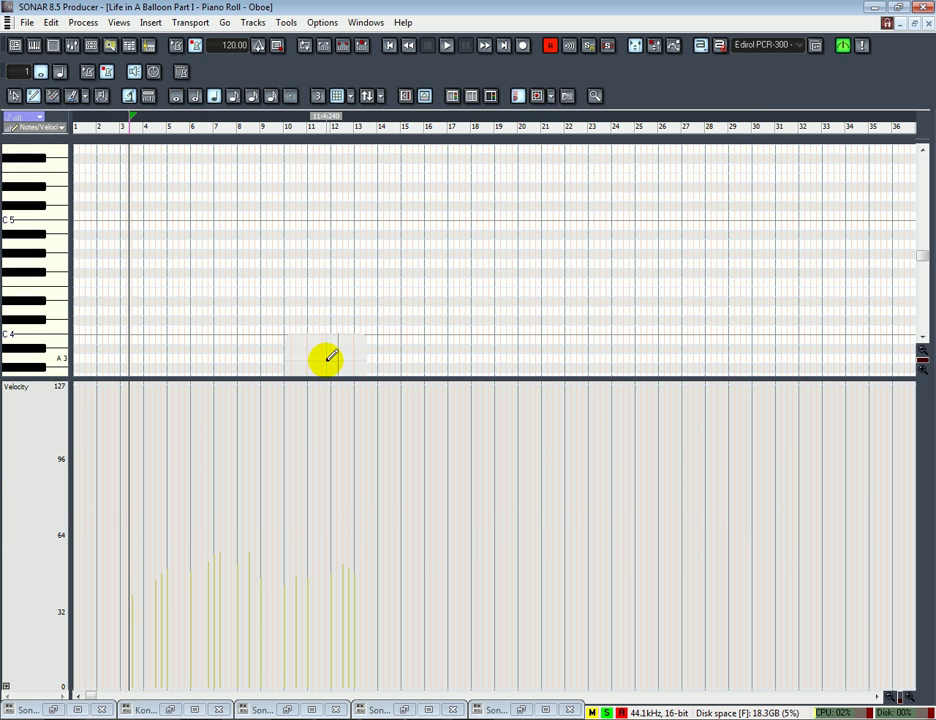
# Go back to the track view and open Circle Bells in the full piano roll
pyautogui.hotkey('ctrl', 'F4')
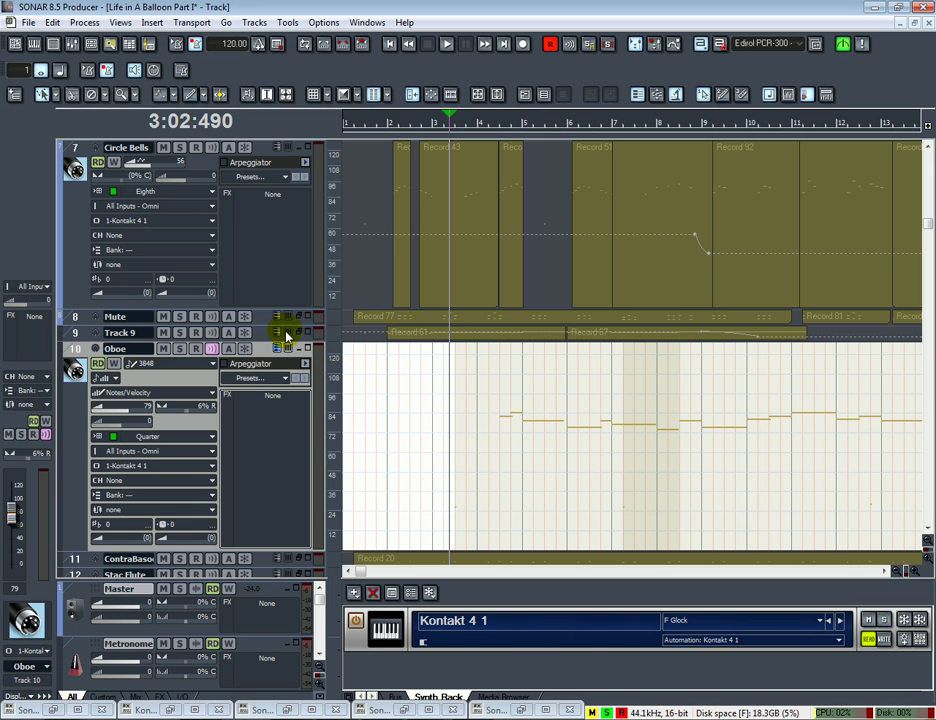
pyautogui.click(267, 271)
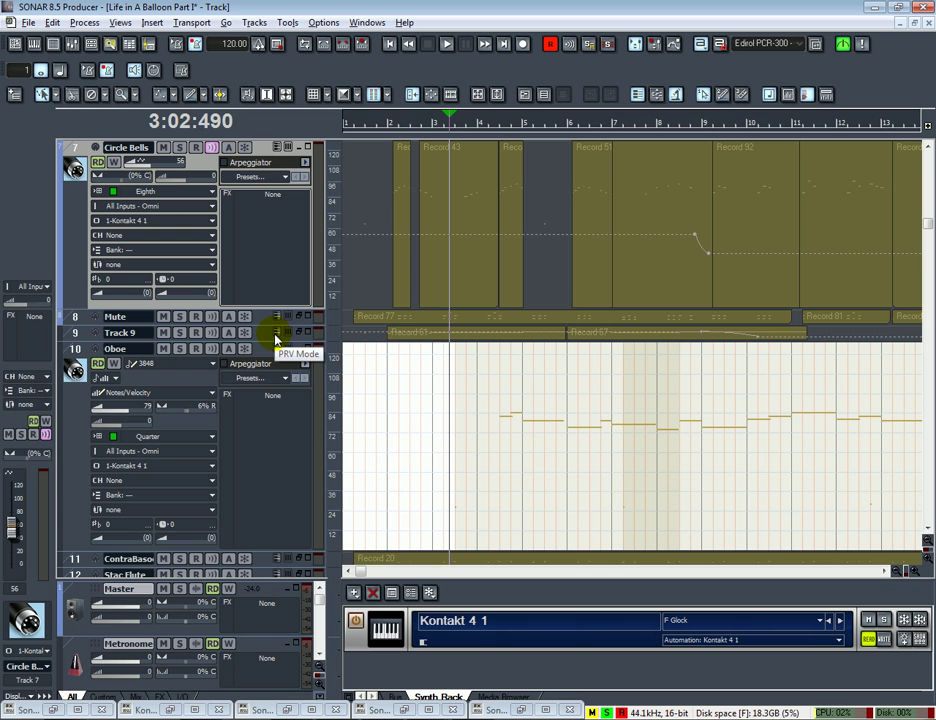
pyautogui.hotkey('alt', '3')
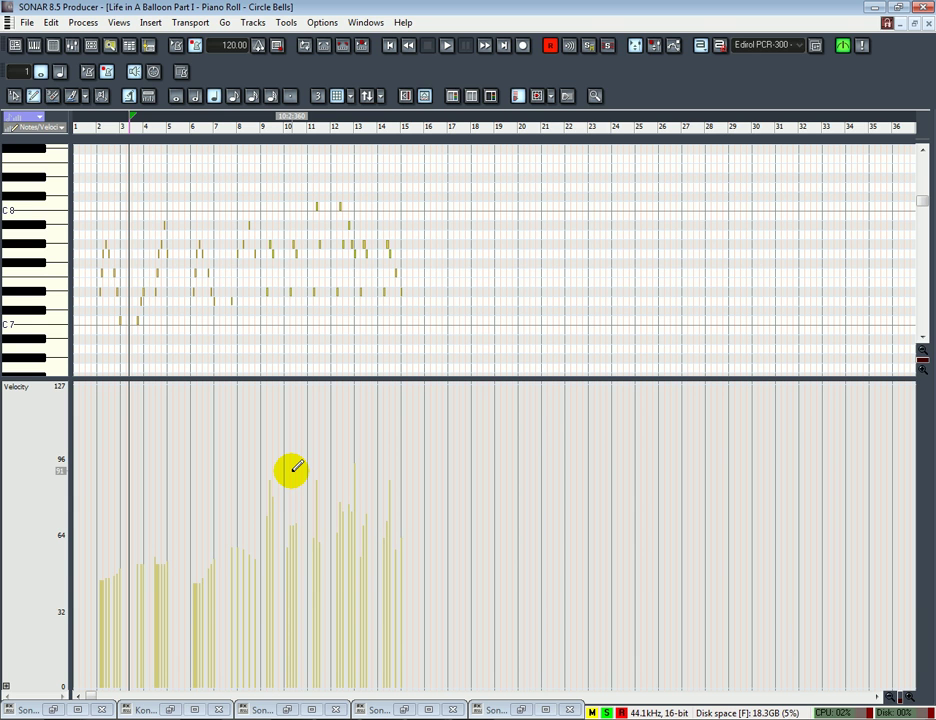
# Redraw the first six Circle Bells velocities into a hump, then undo that redraw
pyautogui.scroll(6, 296, 467)
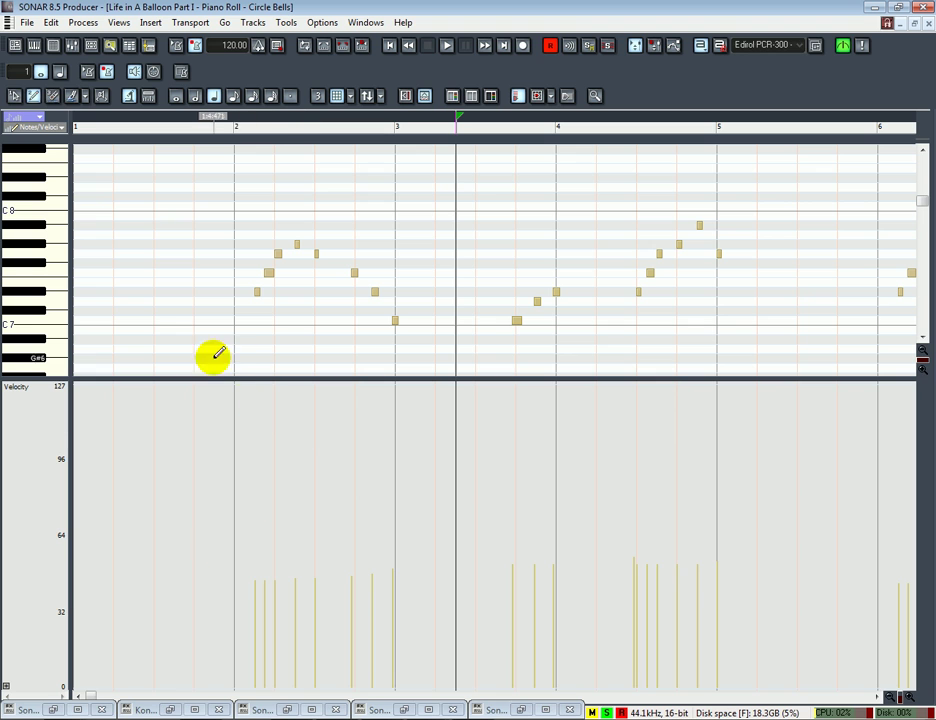
pyautogui.moveTo(246, 577)
pyautogui.mouseDown()
pyautogui.moveTo(302, 494)
pyautogui.moveTo(335, 551)
pyautogui.moveTo(372, 571)
pyautogui.mouseUp()
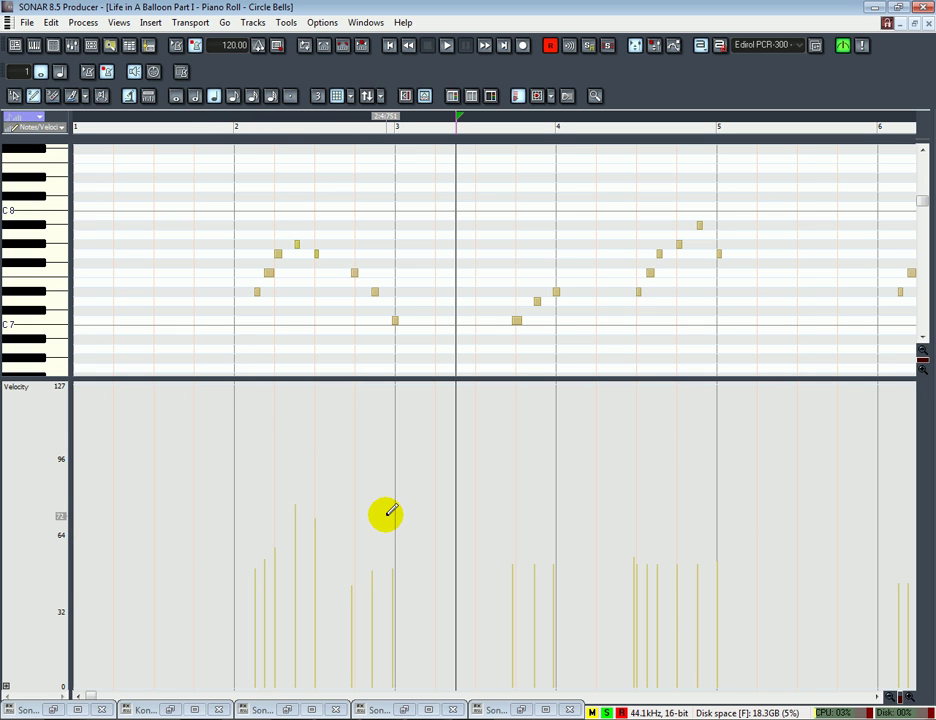
pyautogui.hotkey('ctrl', 'z')
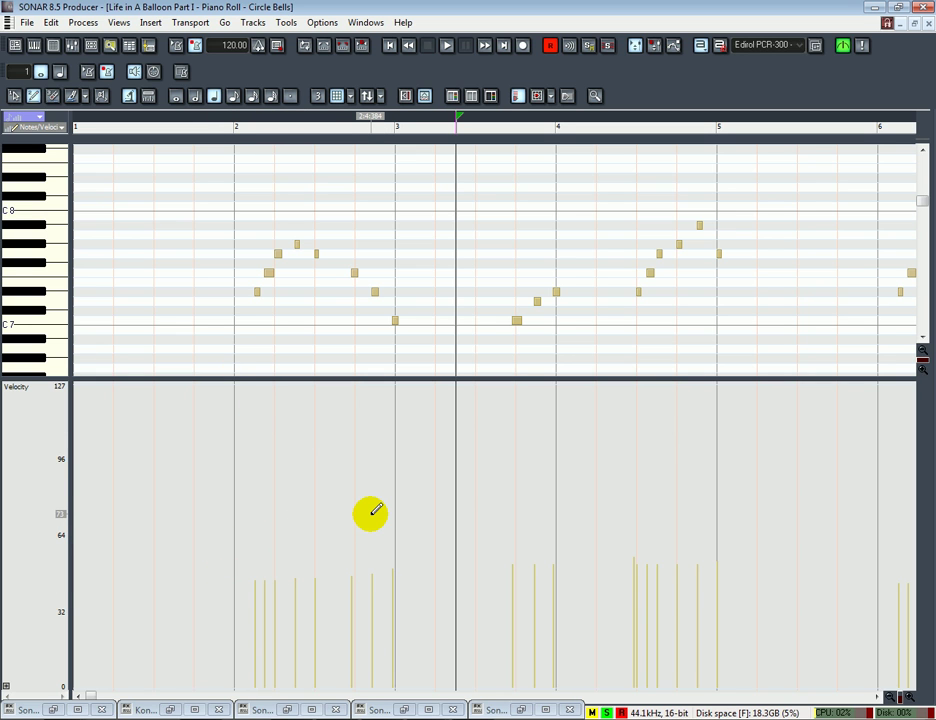
pyautogui.hotkey('ctrl', 'F4')
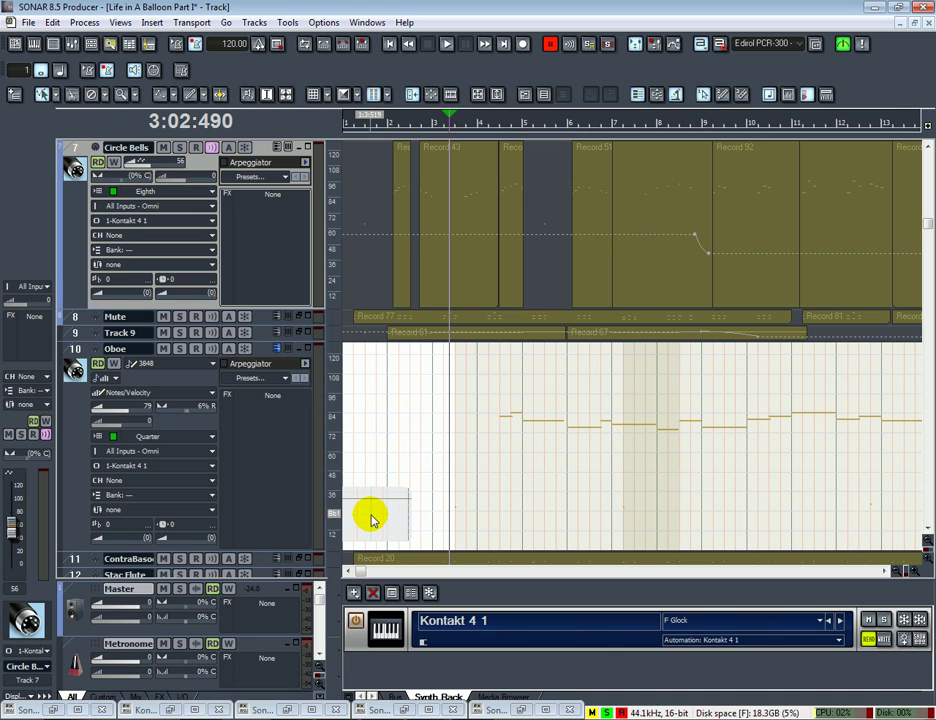
pyautogui.scroll(3, 258, 285)
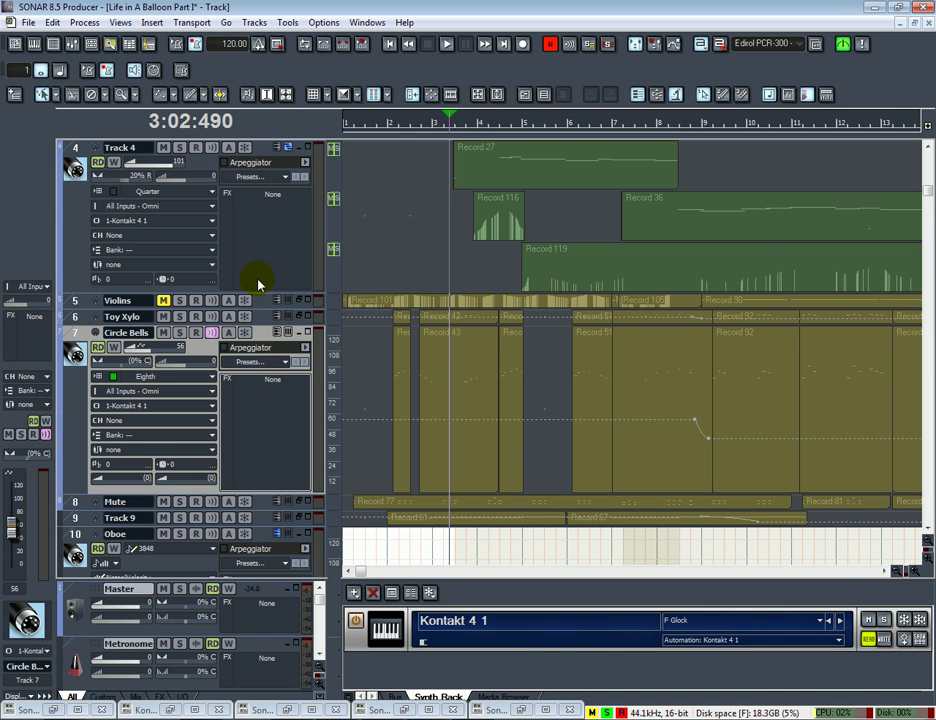
pyautogui.hotkey('alt', '3')
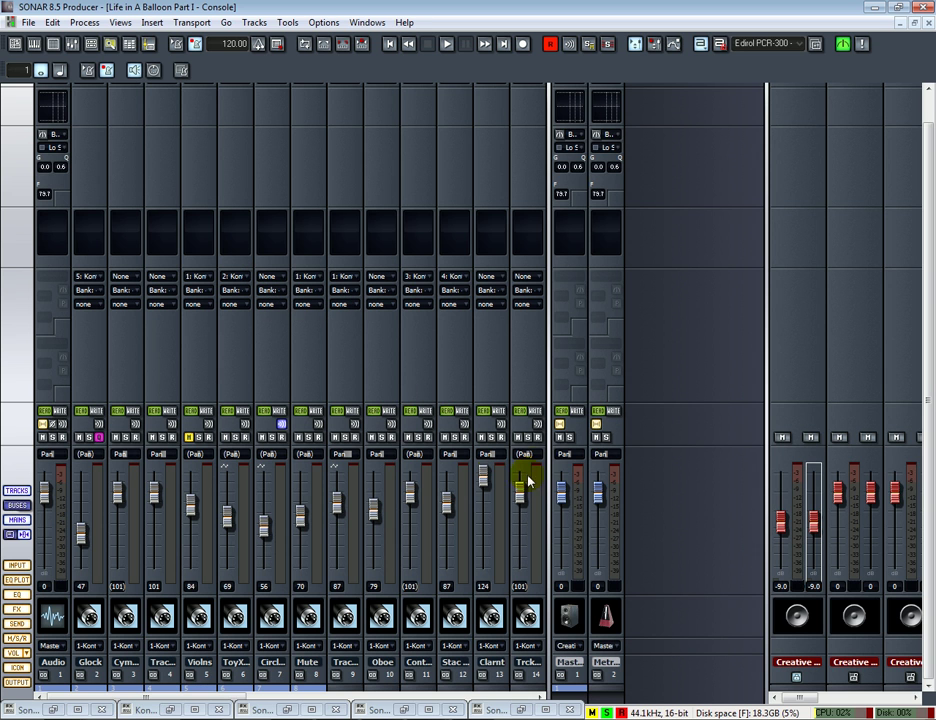
pyautogui.moveTo(548, 460); pyautogui.dragTo(653, 467)
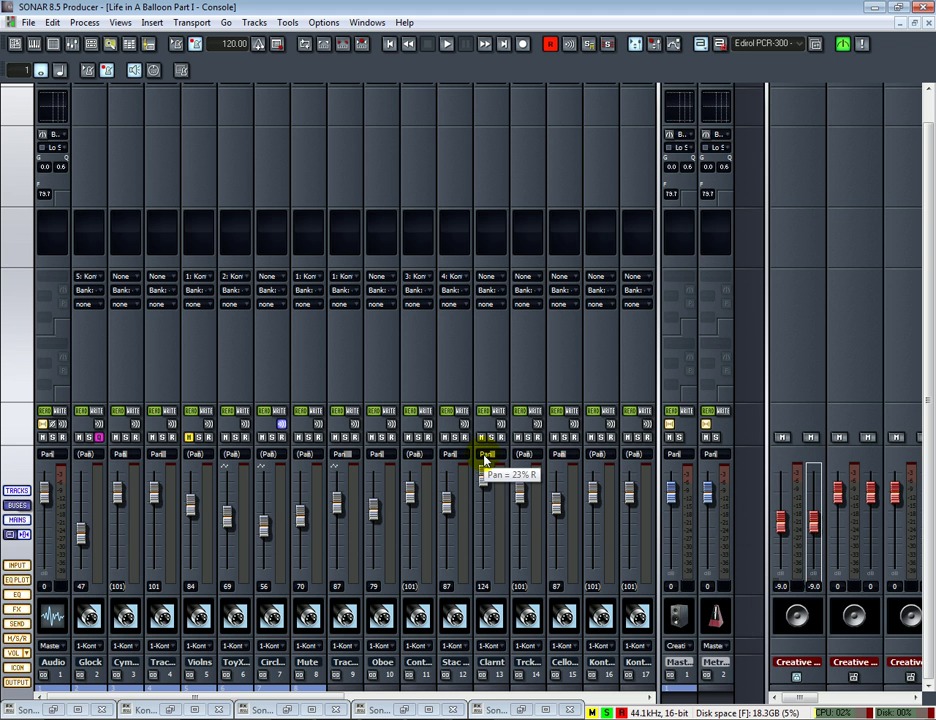
pyautogui.hotkey('alt', '1')
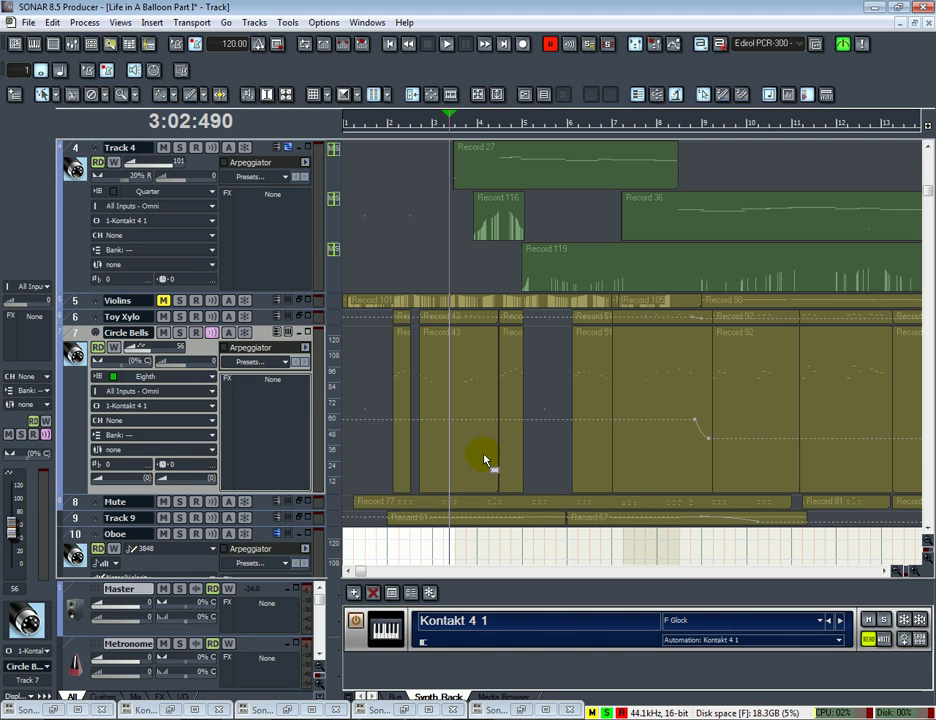
pyautogui.scroll(2, 417, 408)
pyautogui.scroll(2, 417, 408)
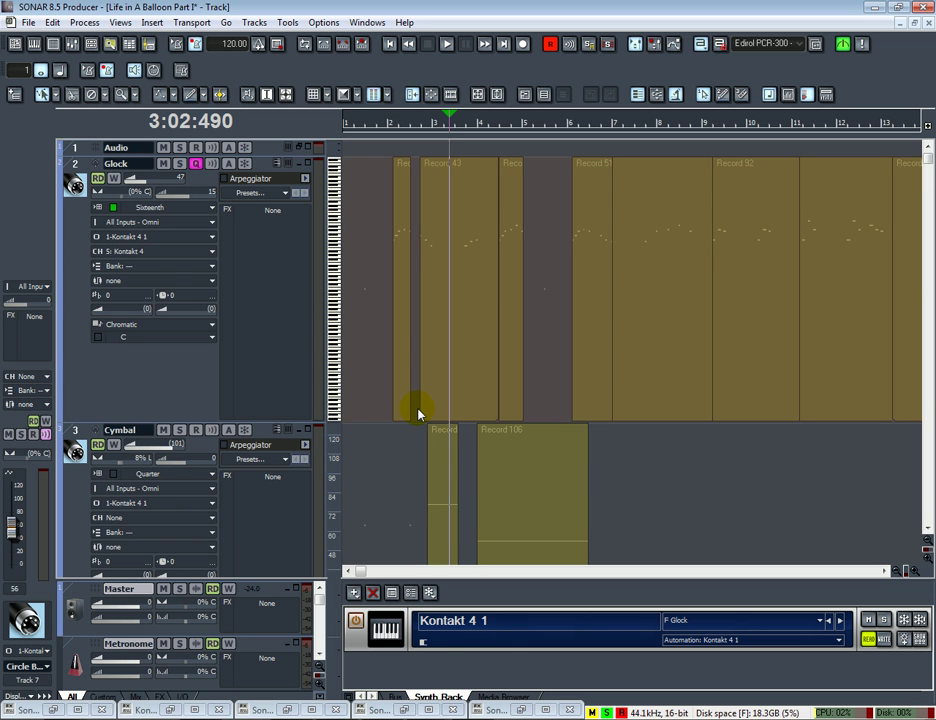
pyautogui.scroll(-5, 403, 397)
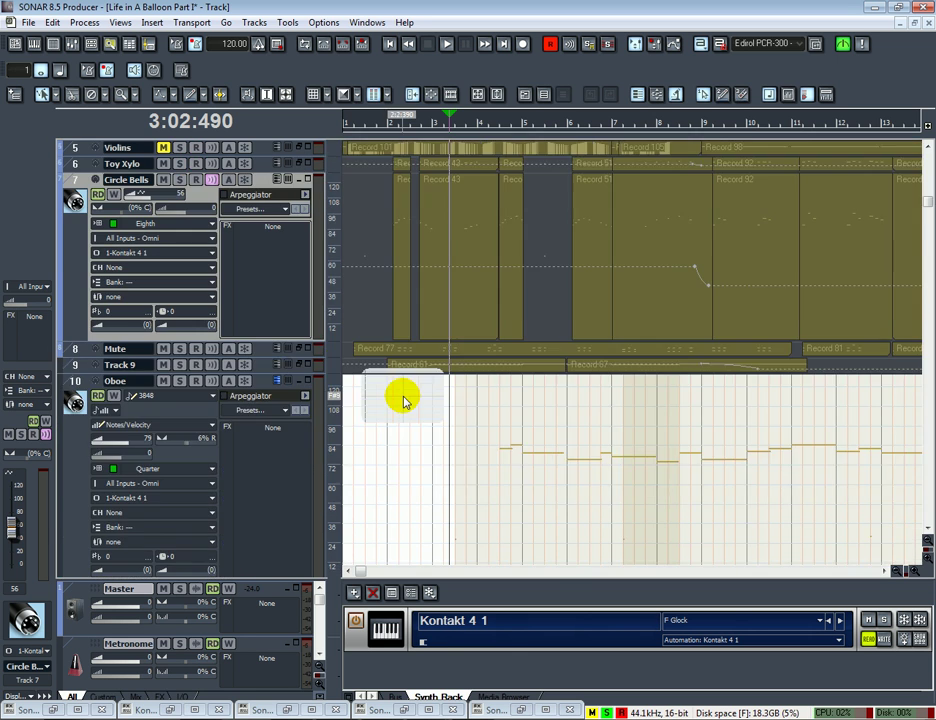
pyautogui.scroll(5, 389, 278)
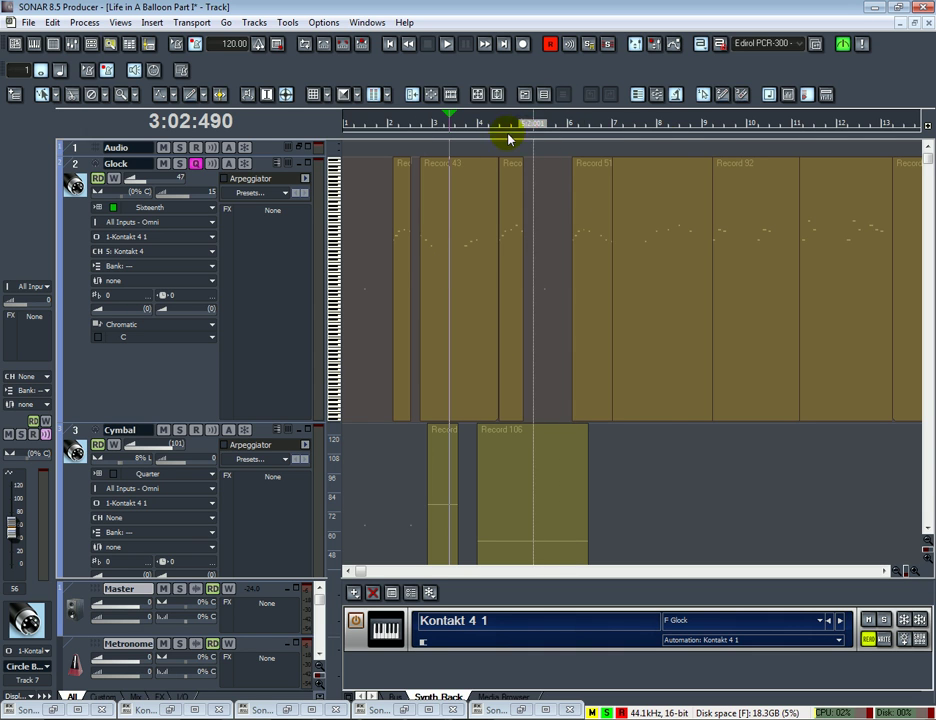
pyautogui.click(569, 264)
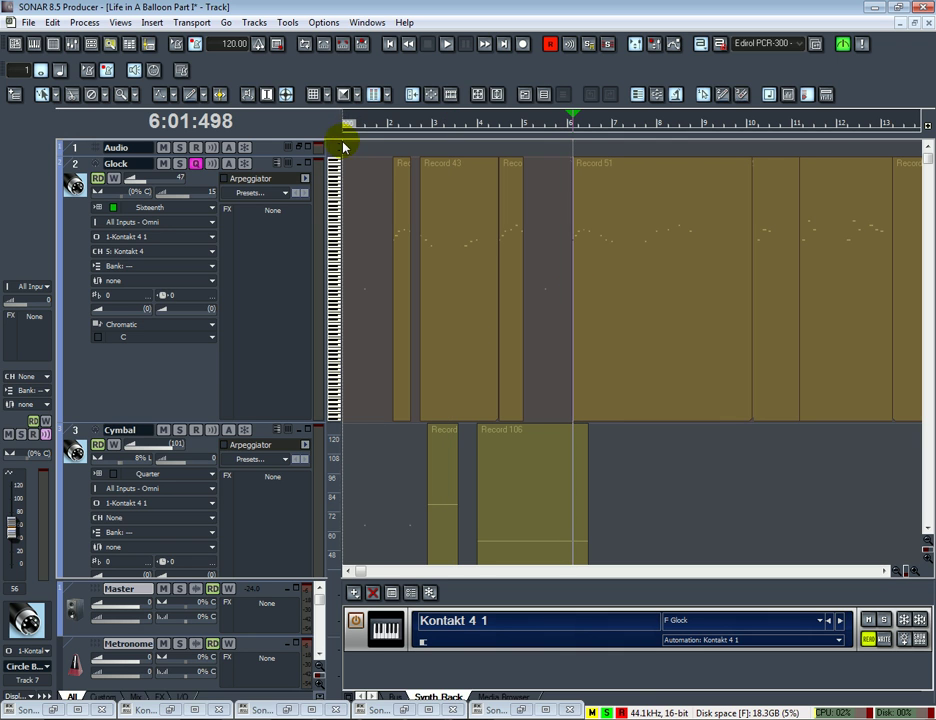
pyautogui.click(549, 292)
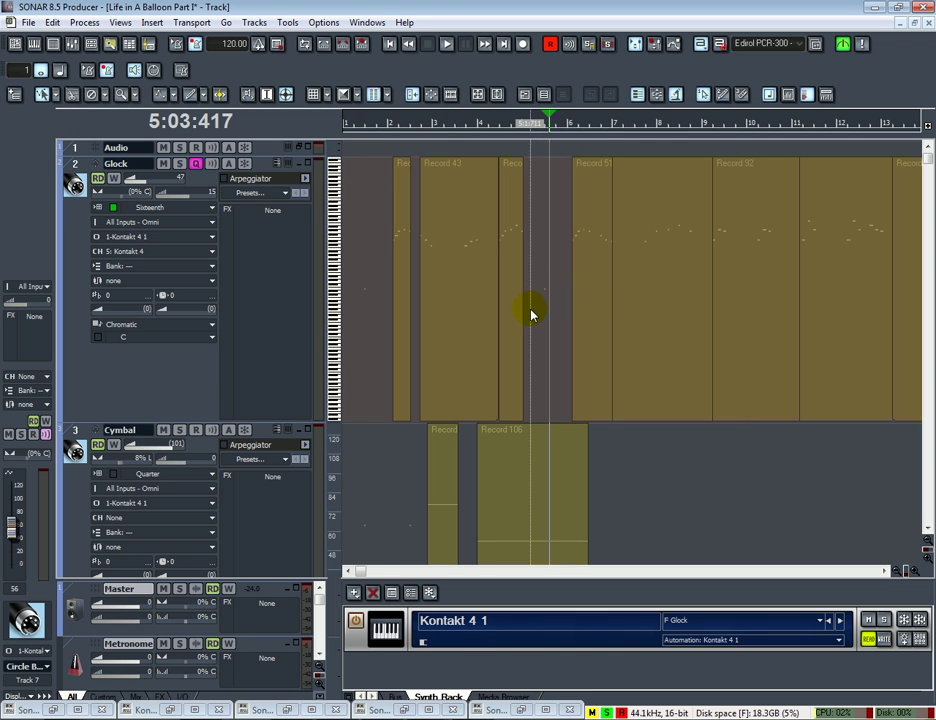
pyautogui.click(530, 310)
pyautogui.click(553, 303)
pyautogui.click(633, 292)
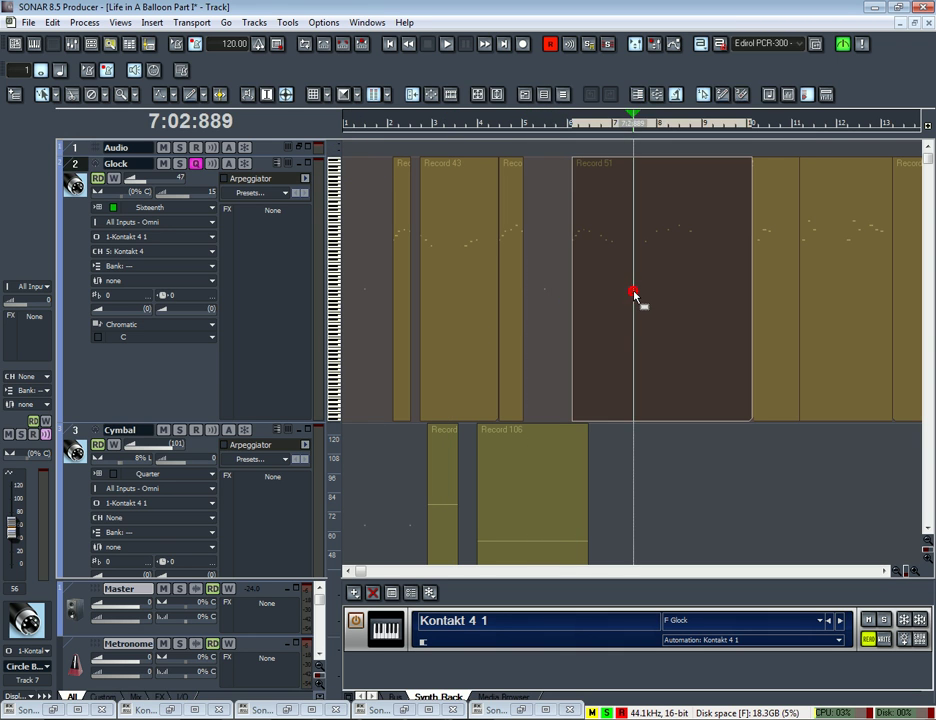
pyautogui.click(561, 296)
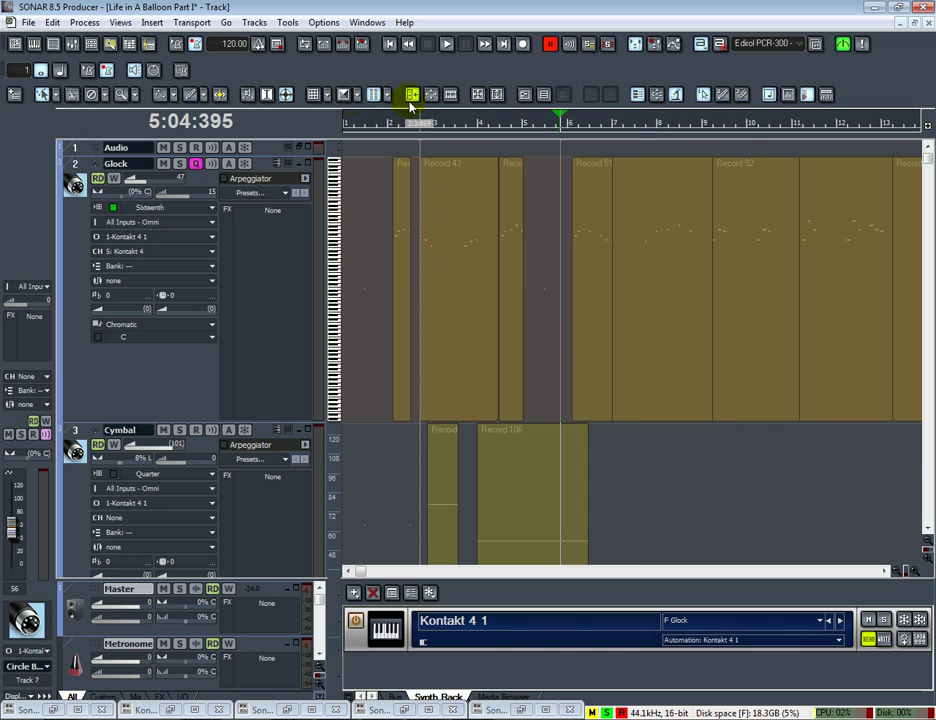
# Change the clip snap-to-grid resolution from Whole to Eighth and move the now time near the song start
pyautogui.click(328, 95)
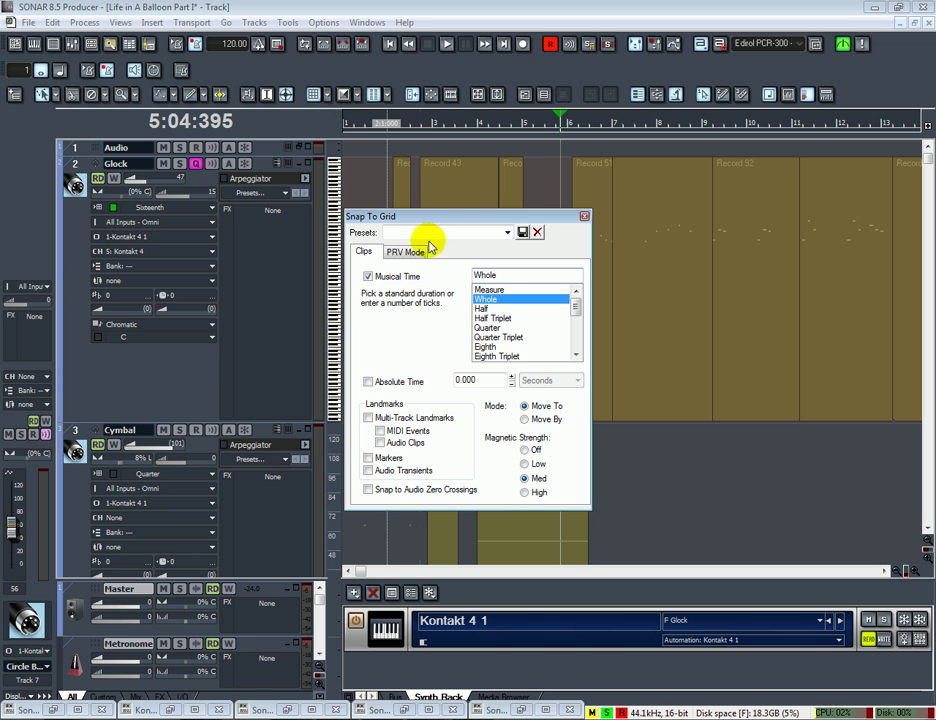
pyautogui.click(506, 346)
pyautogui.scroll(-4, 508, 345)
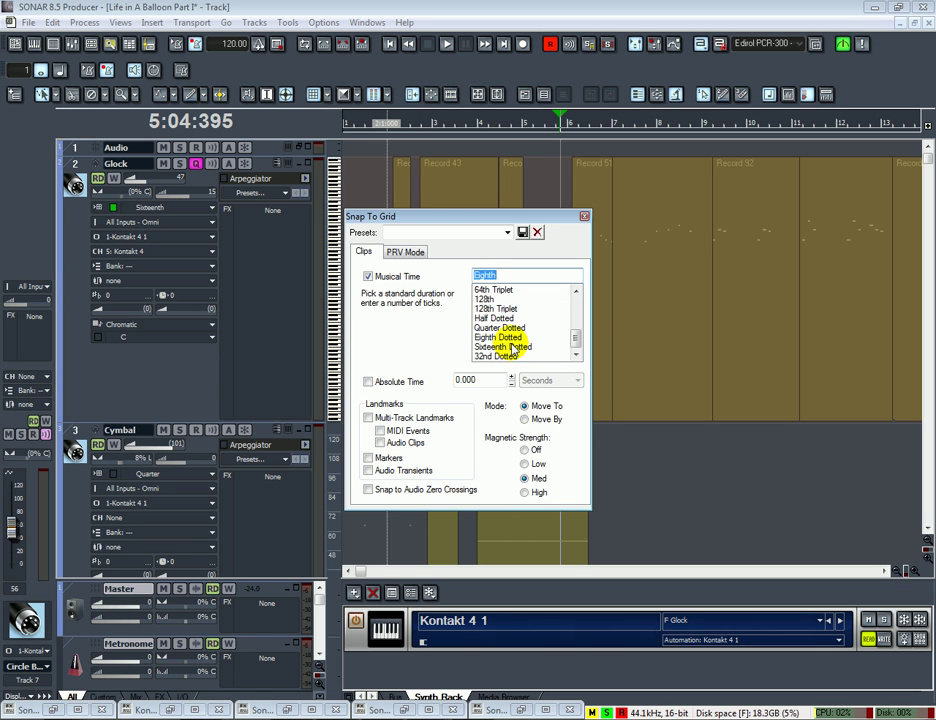
pyautogui.scroll(4, 508, 343)
pyautogui.scroll(-2, 512, 348)
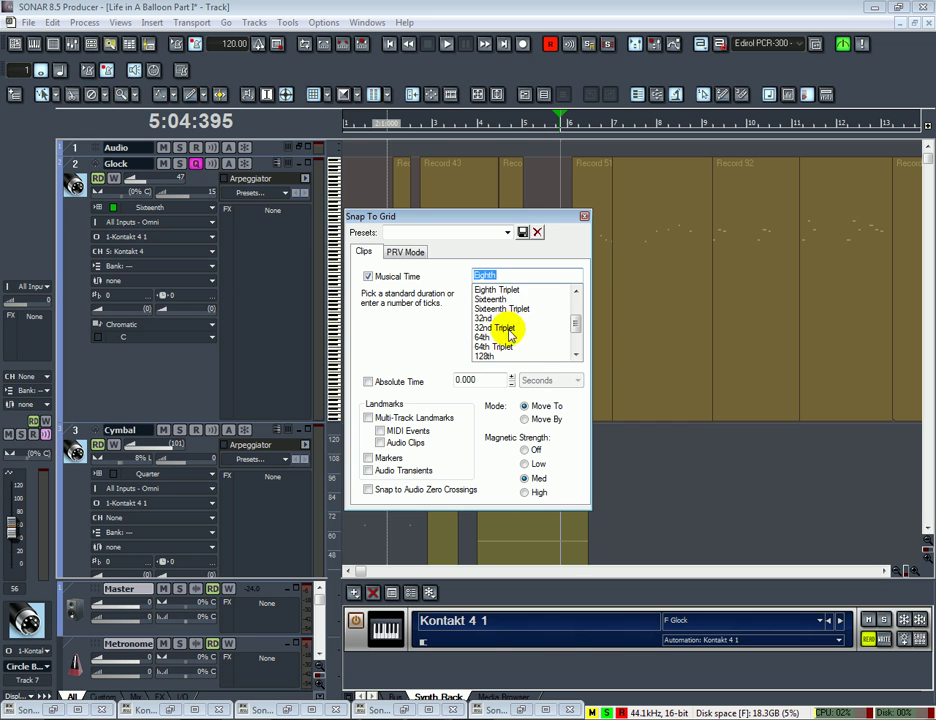
pyautogui.scroll(1, 499, 302)
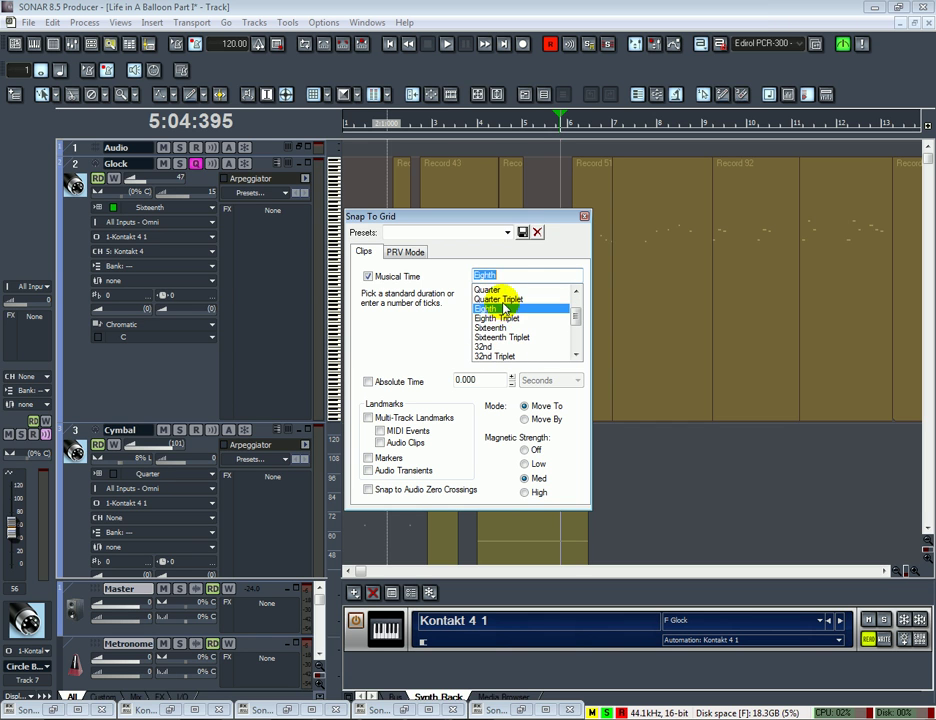
pyautogui.click(584, 216)
pyautogui.click(374, 227)
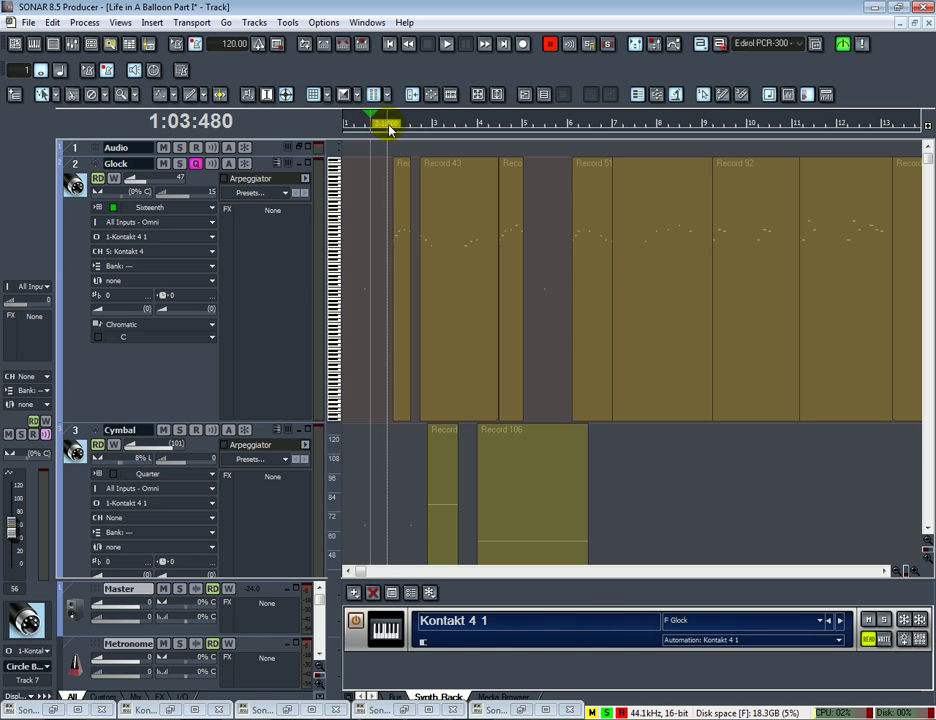
# Play back from bar 2, then jump the playback position to bar 6
pyautogui.click(390, 128)
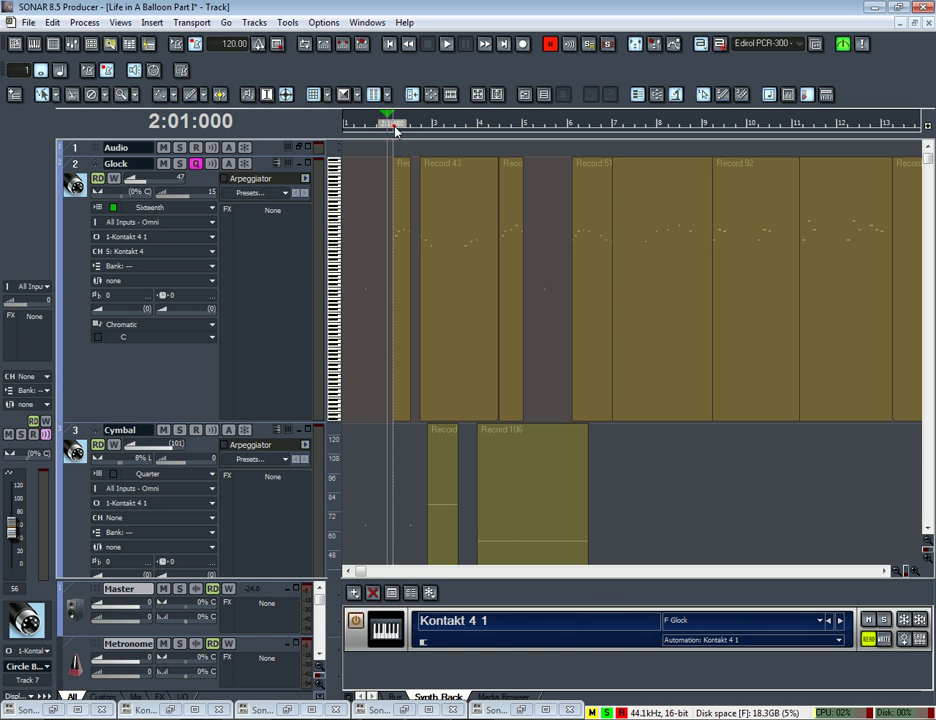
pyautogui.press('space')
pyautogui.moveTo(440, 132)
pyautogui.mouseDown()
pyautogui.moveTo(601, 120)
pyautogui.moveTo(598, 140)
pyautogui.mouseUp()
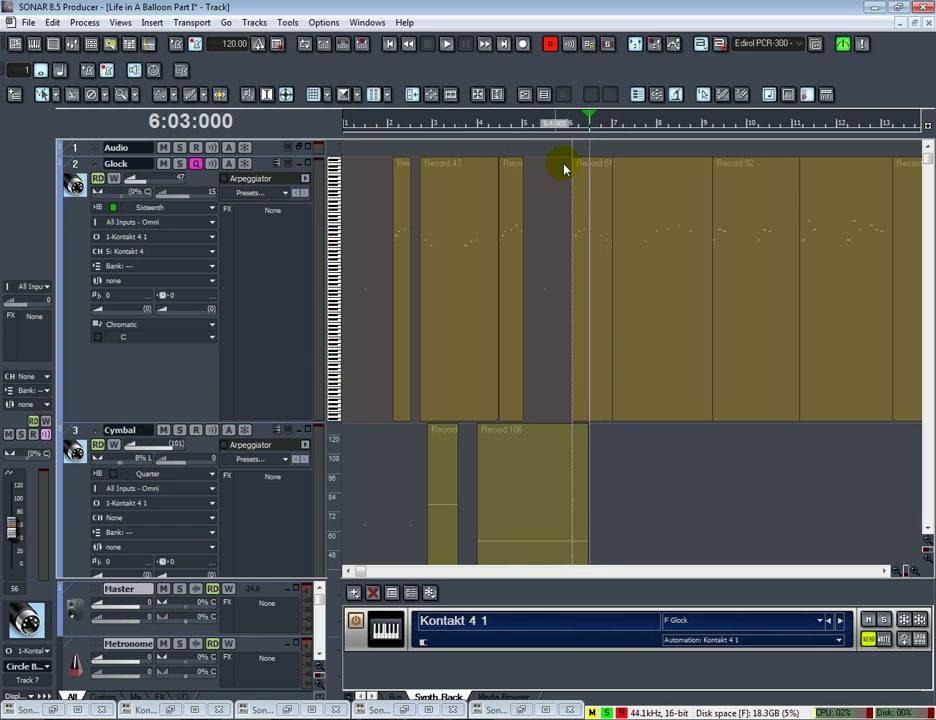
# Copy the Record 43 clip from Glock and paste it at 5:03:480 on track 7
pyautogui.click(472, 241)
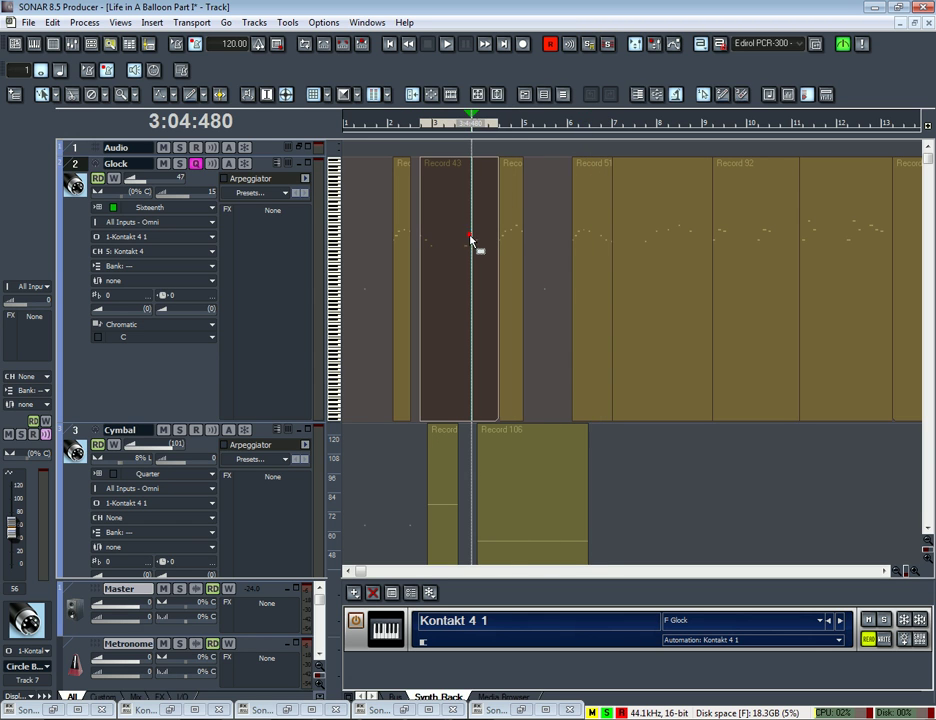
pyautogui.hotkey('ctrl', 'c')
pyautogui.press('Return')
pyautogui.click(549, 222)
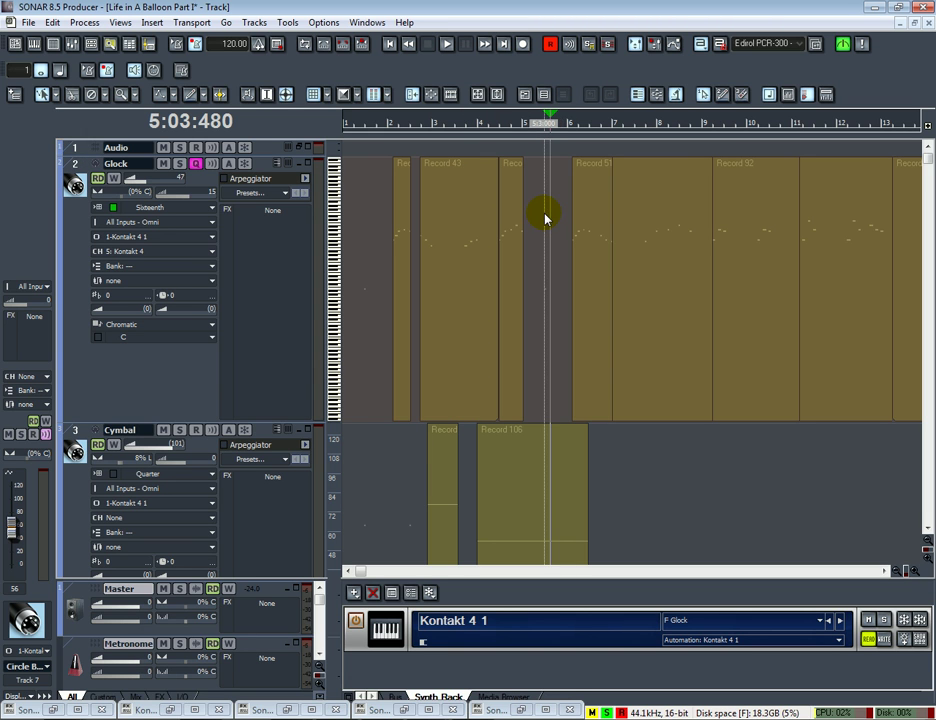
pyautogui.hotkey('ctrl', 'v')
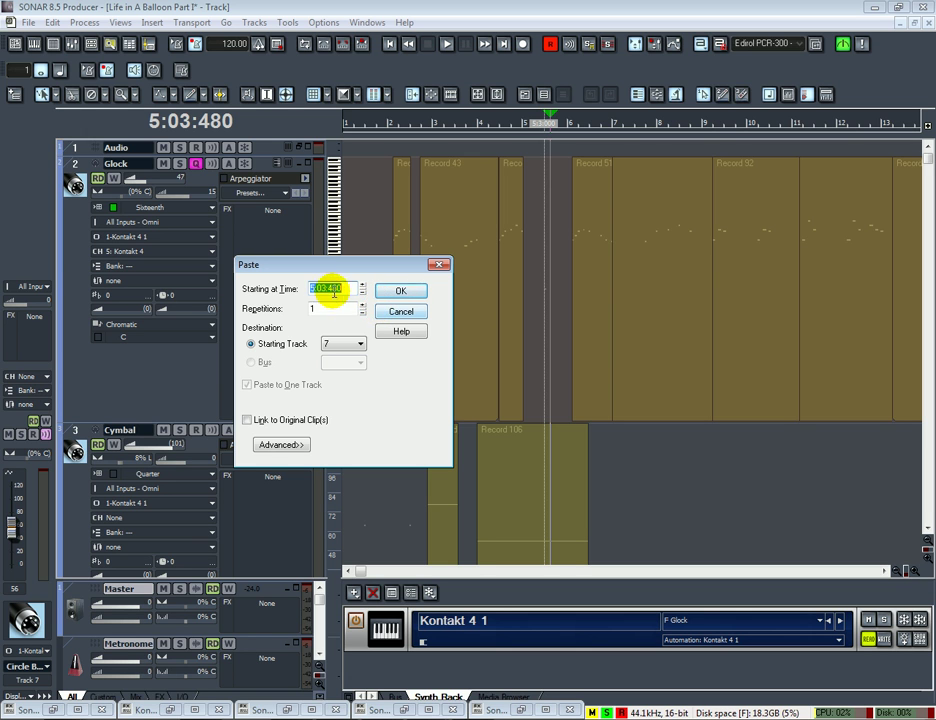
pyautogui.click(378, 314)
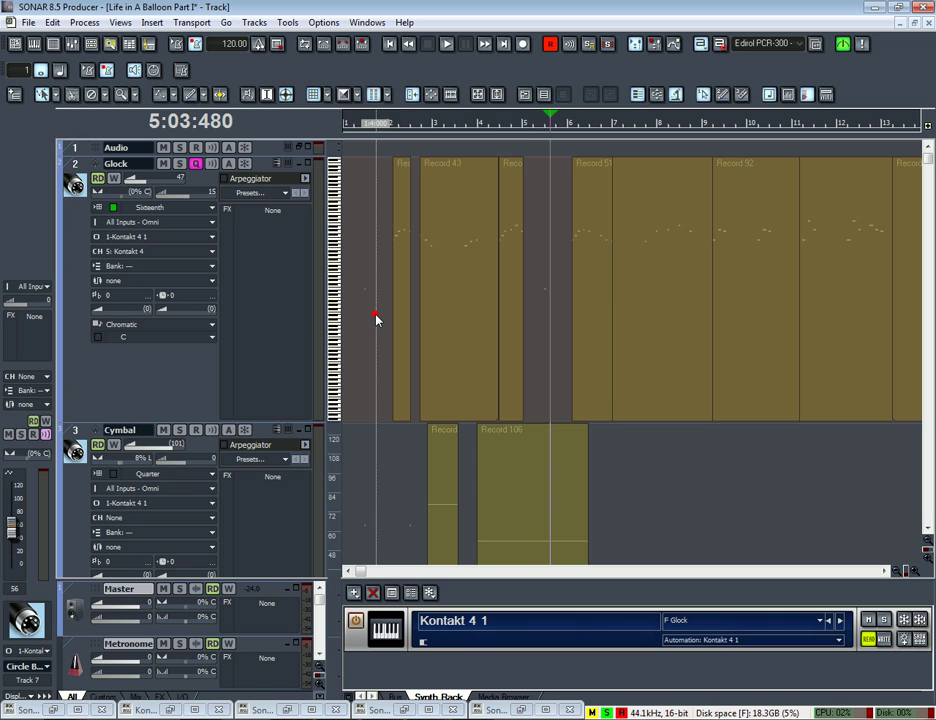
# Move the now time back to the start of bar 3 (3:01:000)
pyautogui.click(519, 124)
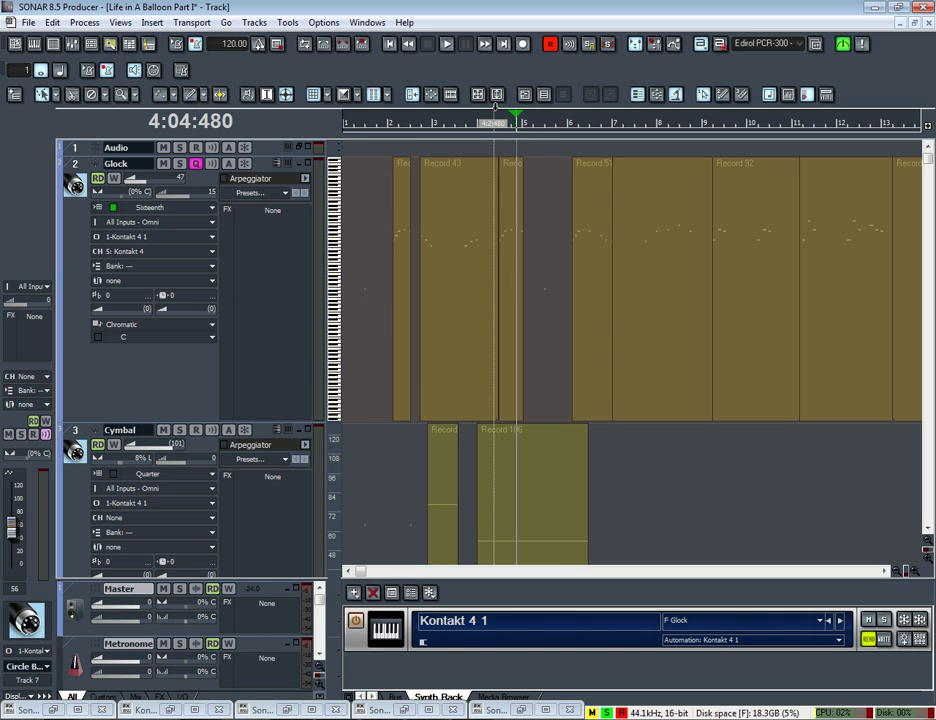
pyautogui.click(496, 124)
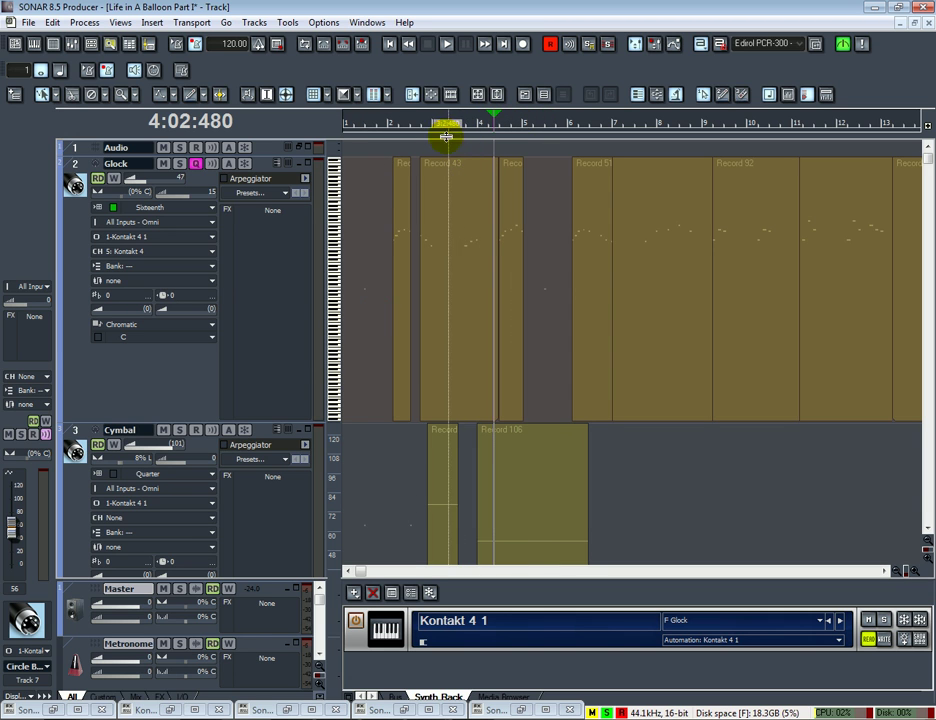
pyautogui.click(429, 125)
pyautogui.click(432, 124)
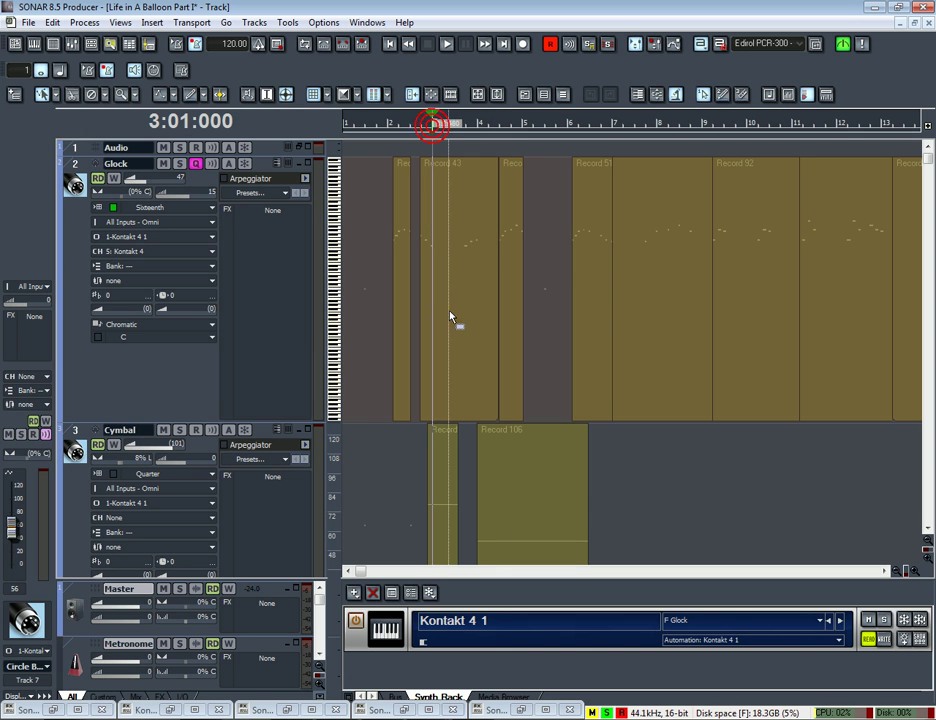